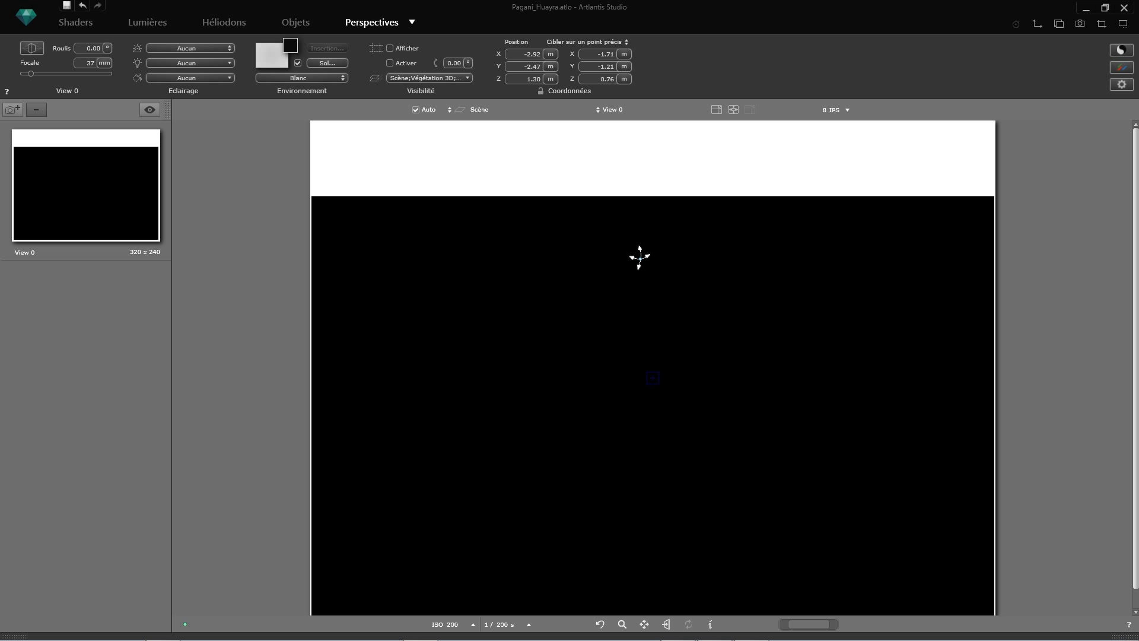
Light View 0 with the Heliodon and turn on its shadows (Ombre)
left_click(196, 49)
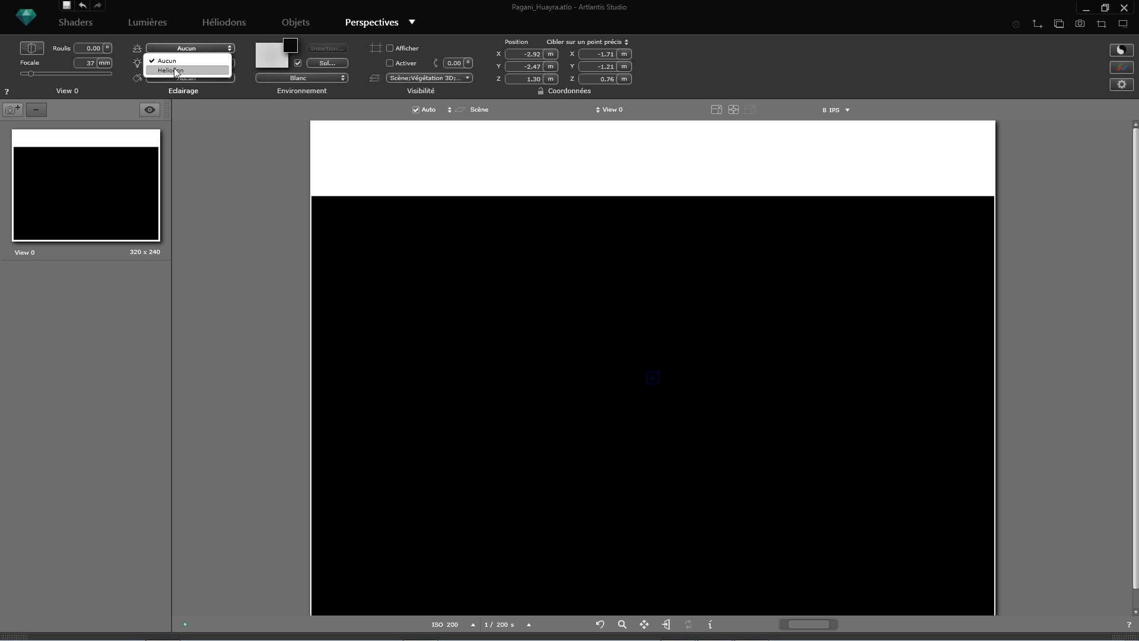
left_click(174, 69)
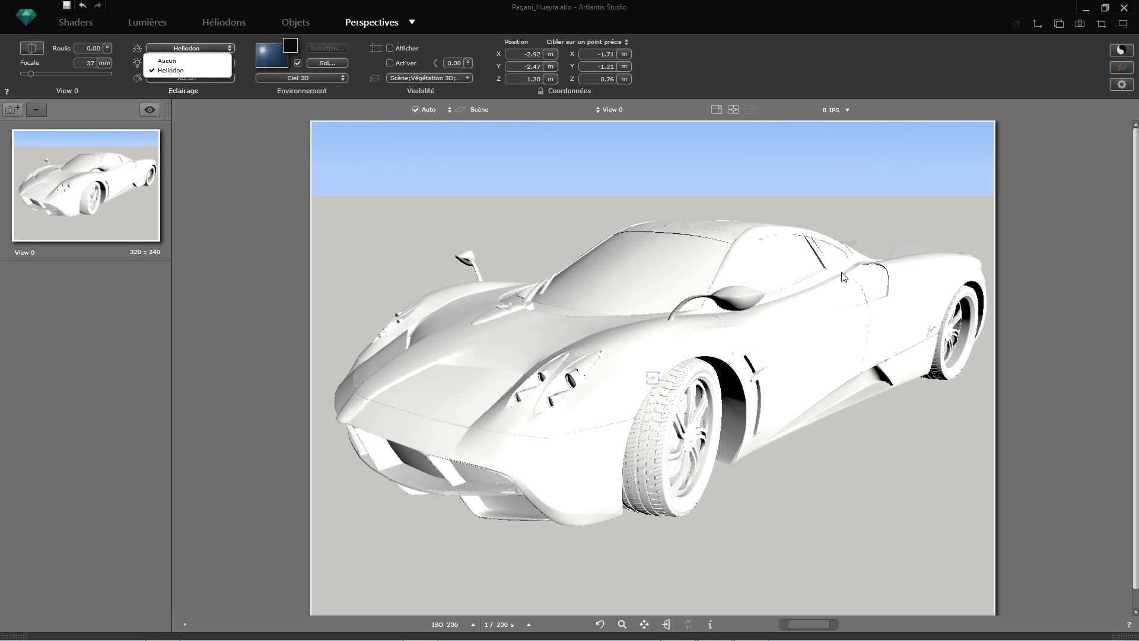
left_click(208, 24)
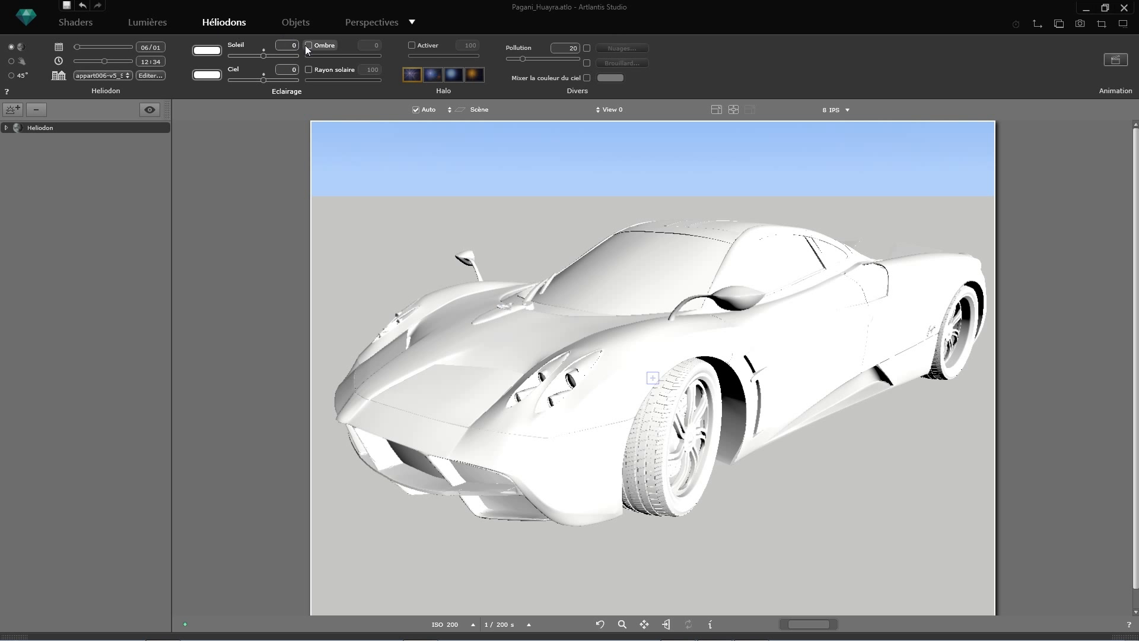
left_click(308, 46)
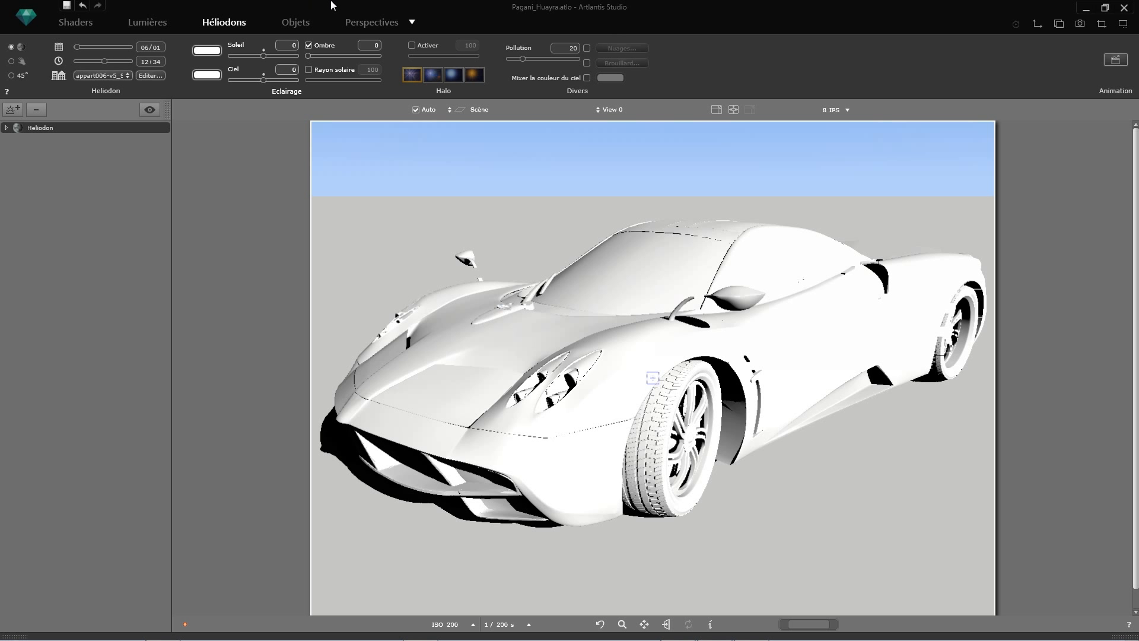
Enable normal radiosity (Radiosité normale) in the render settings of the perspective view
left_click(360, 21)
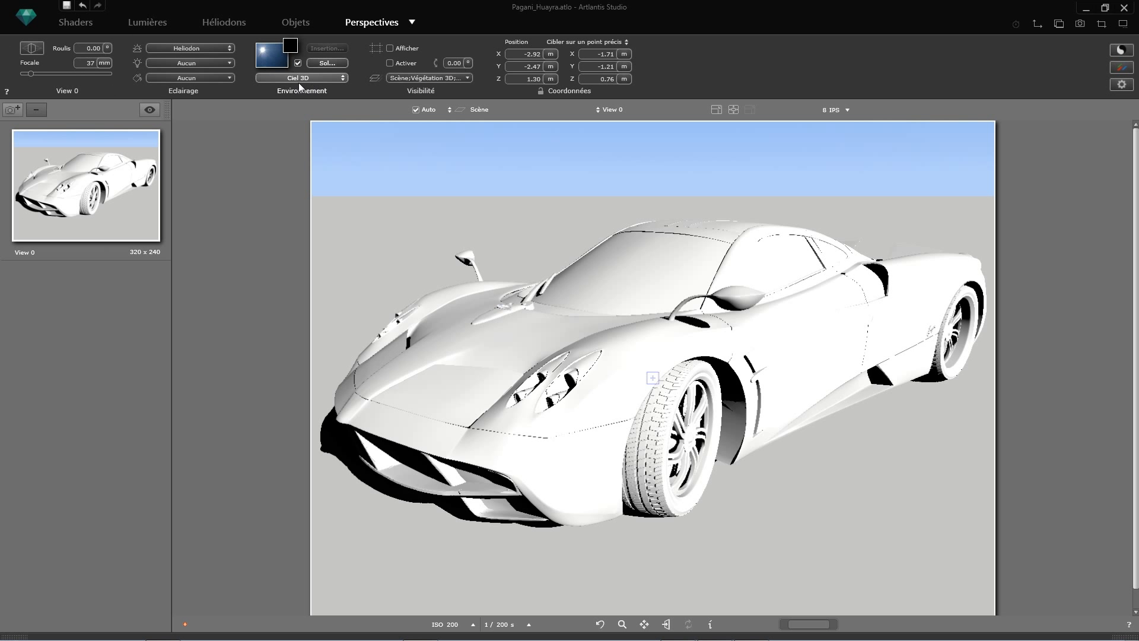
left_click(1121, 85)
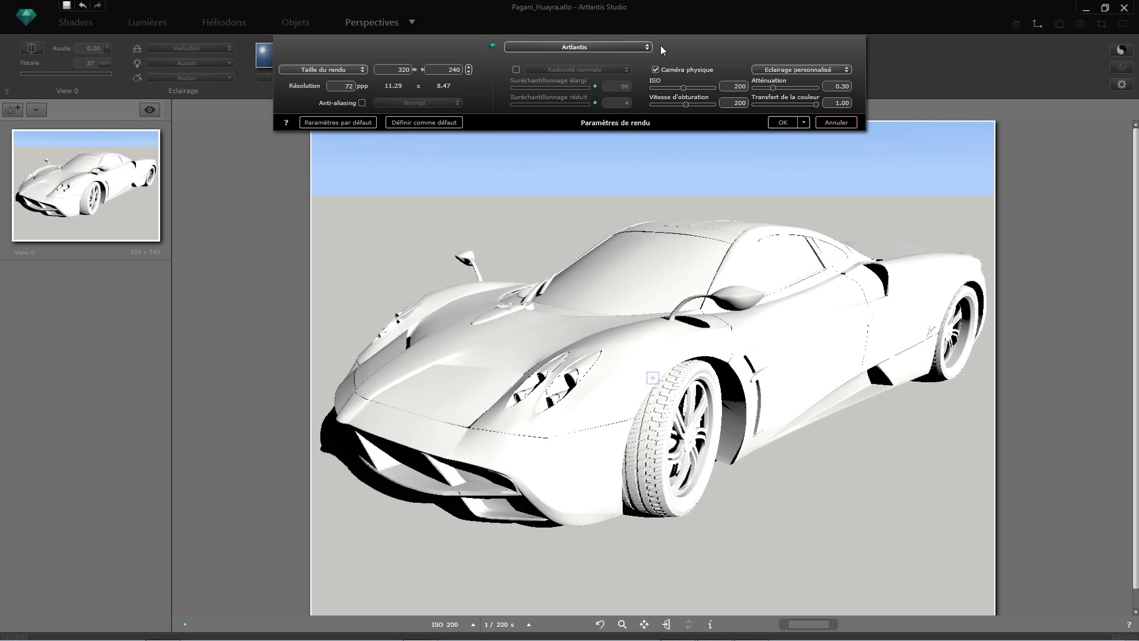
left_click(517, 70)
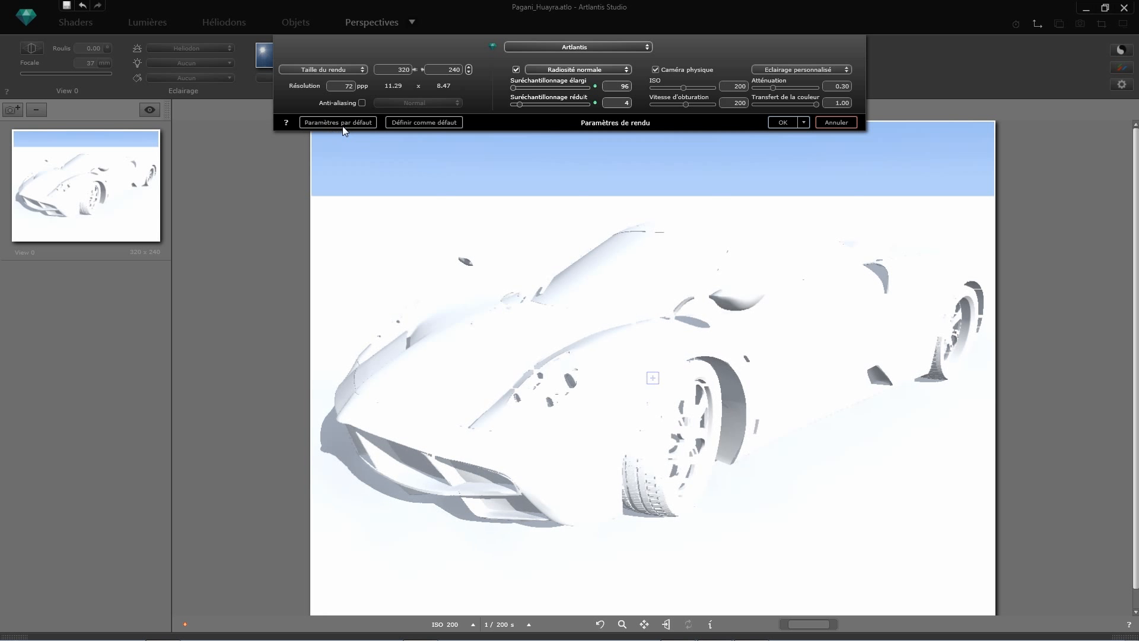
Set the render size to 1920x1080 Full HD and enable anti-aliasing at Elevé, then apply the render settings
left_click(362, 70)
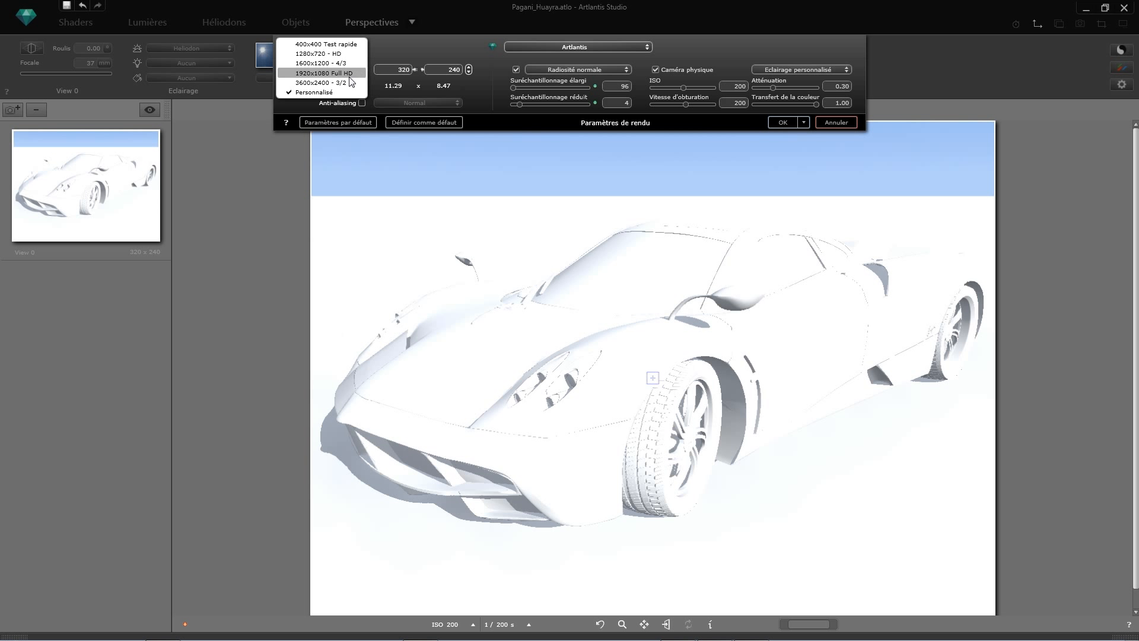
left_click(347, 76)
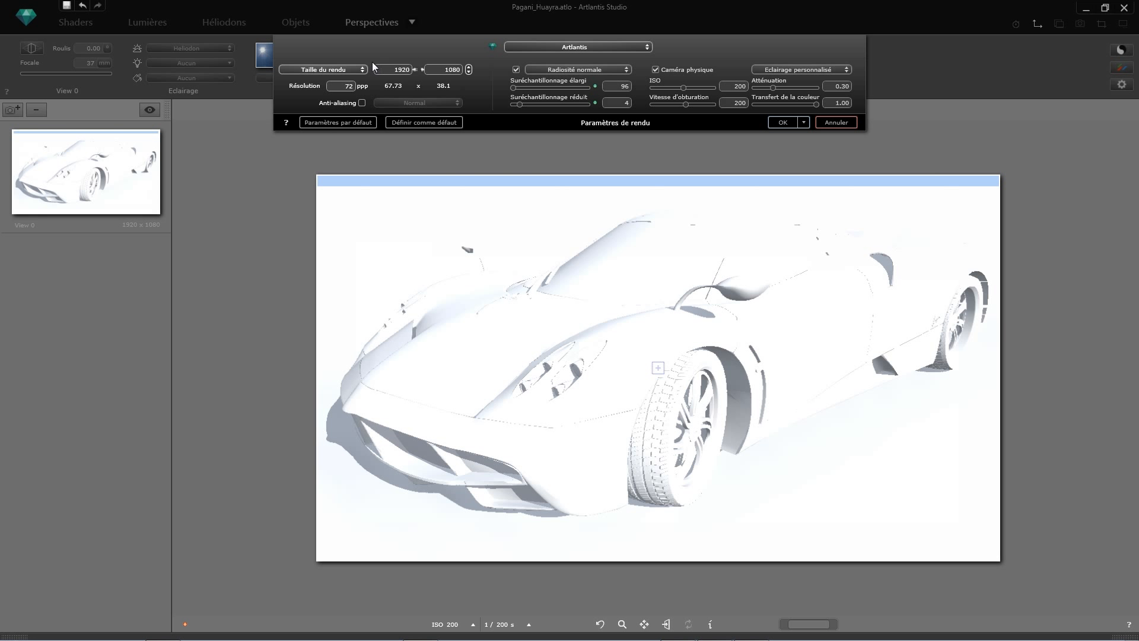
left_click(362, 103)
left_click(425, 104)
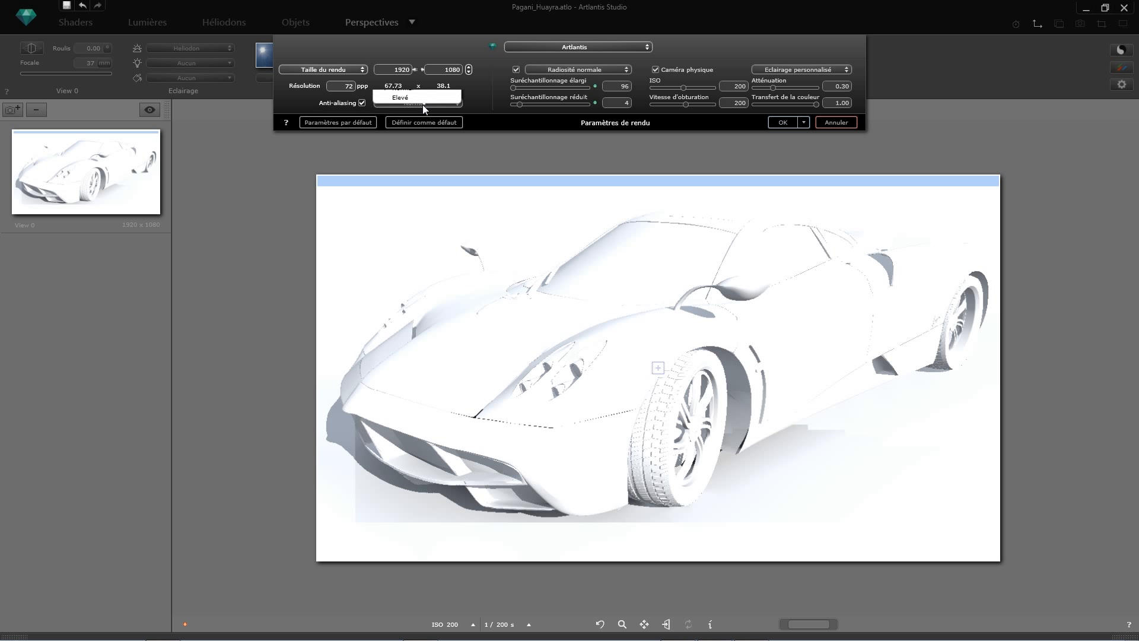
left_click(414, 106)
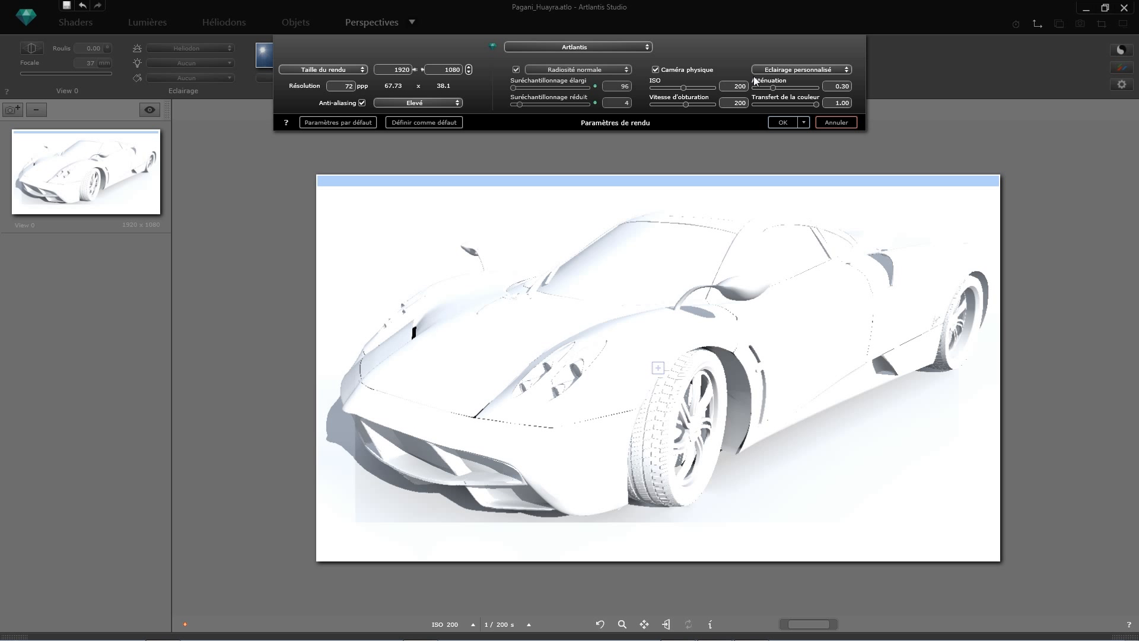
left_click(783, 123)
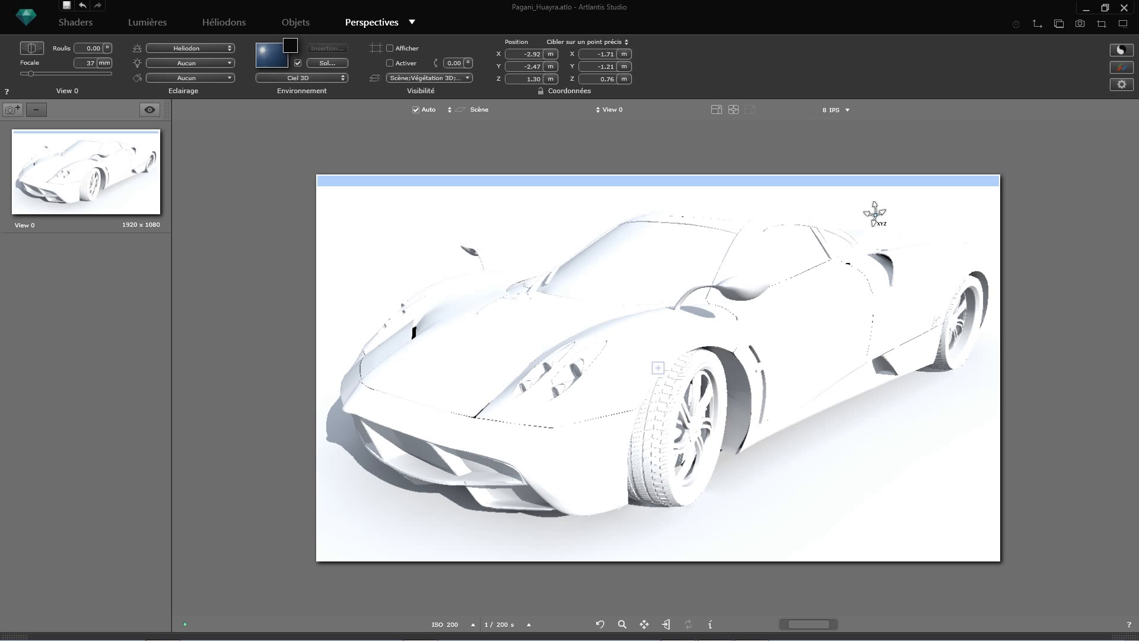
Toggle the infinite ground off and on to compare the view, and review its settings
left_click(298, 63)
left_click(298, 64)
left_click(298, 64)
left_click(298, 63)
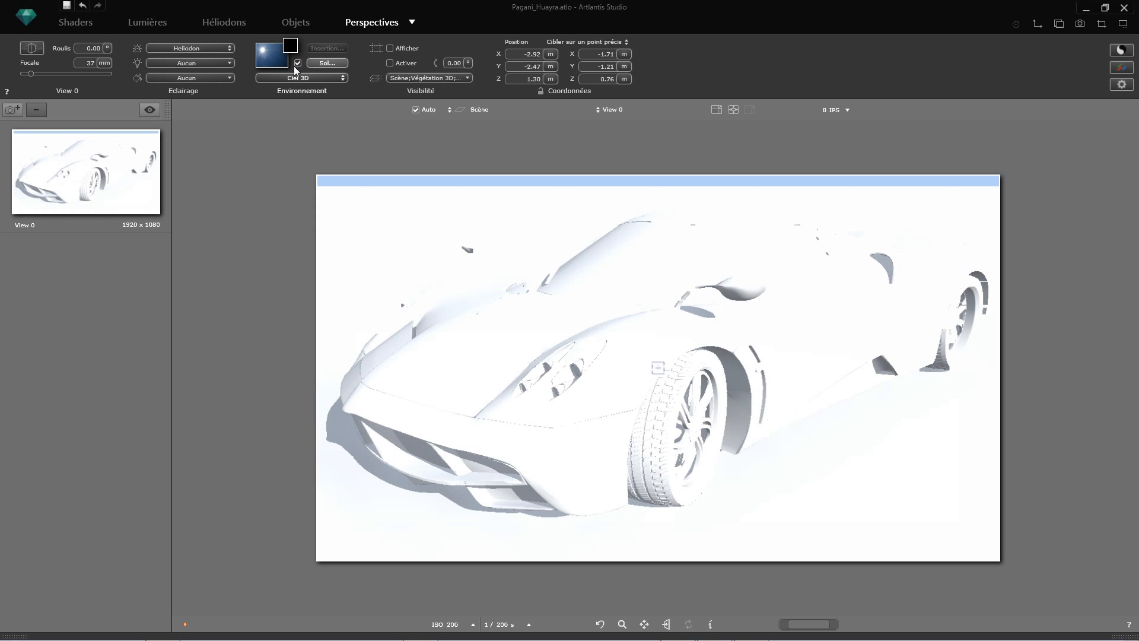
left_click(324, 65)
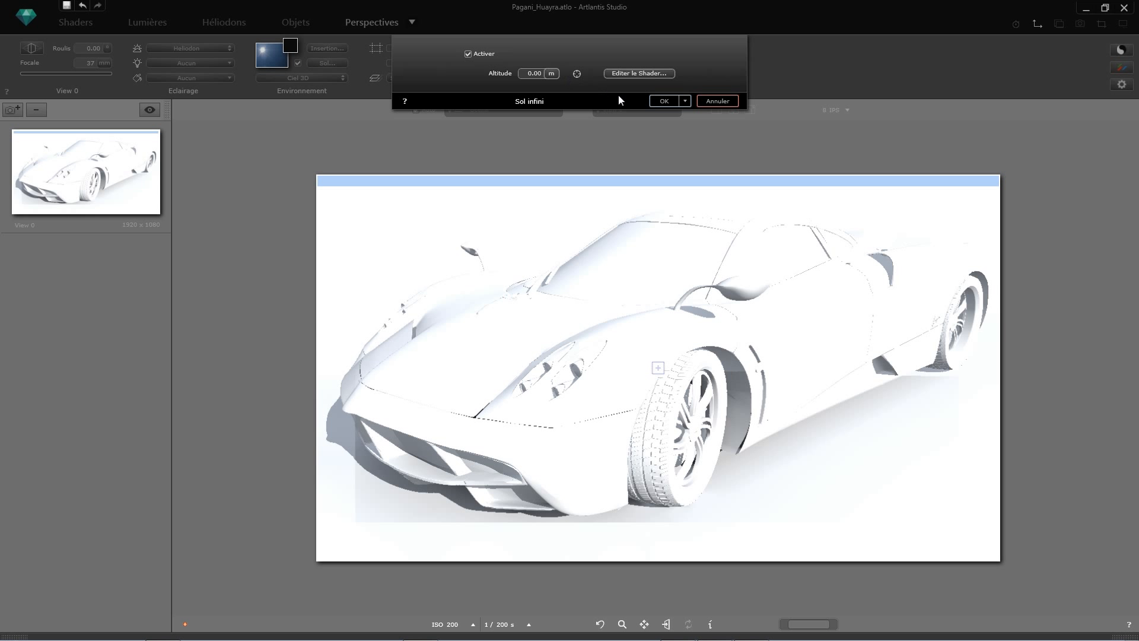
left_click(664, 101)
Apply the Fresnel Diffus shader to the car's carpaint material and set its diffuse colour to red
left_click(75, 24)
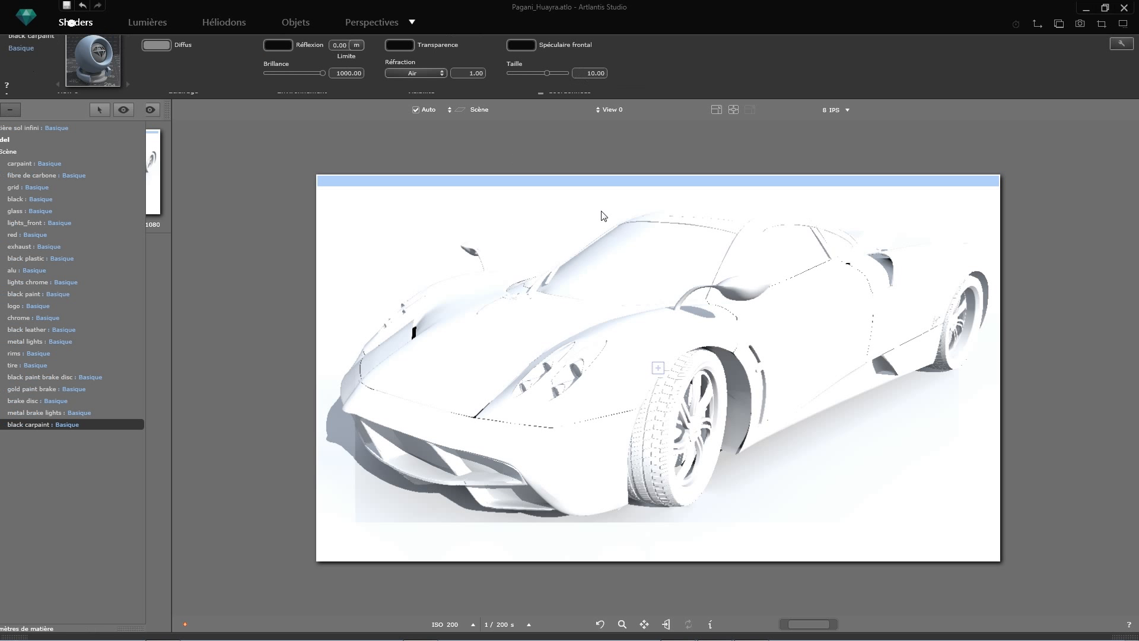
left_click(10, 636)
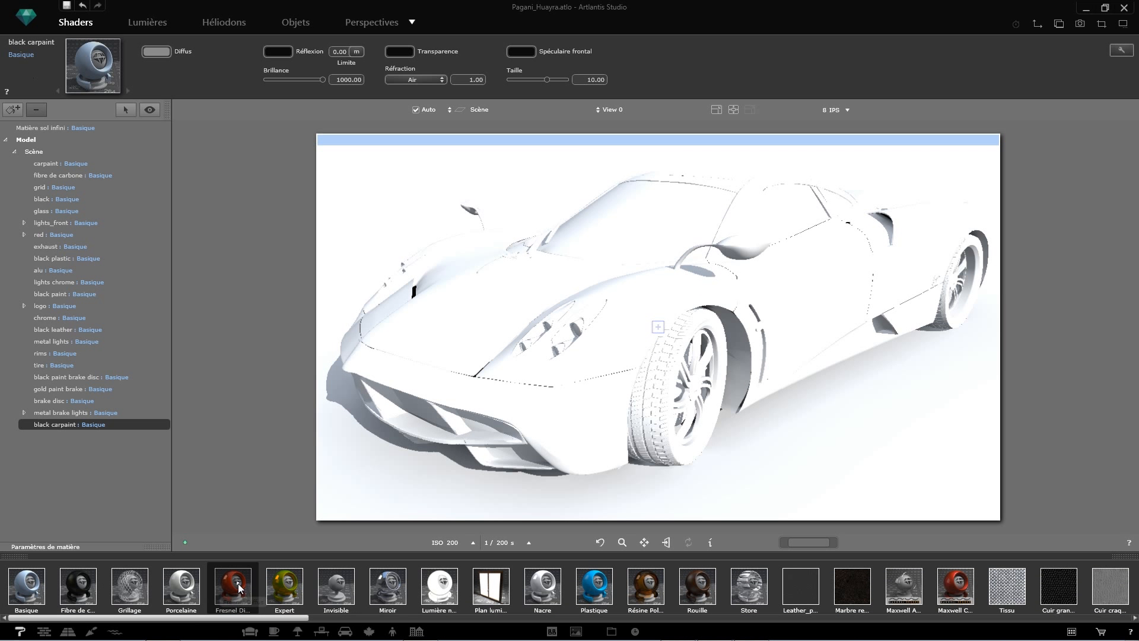
left_click_drag(231, 586, 425, 328)
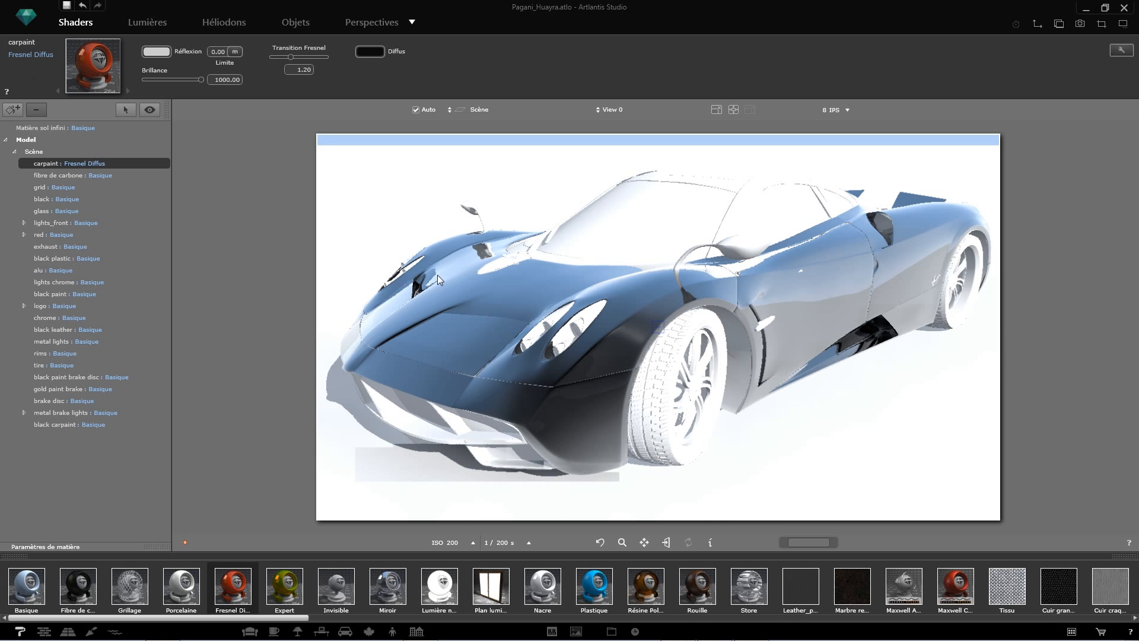
left_click(368, 51)
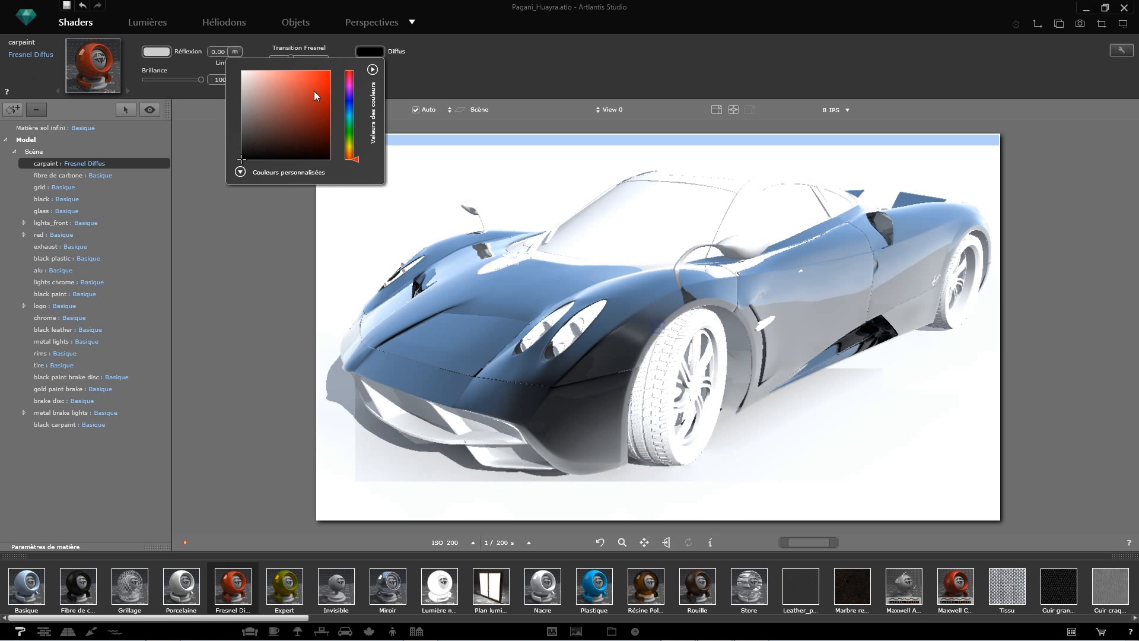
left_click(330, 91)
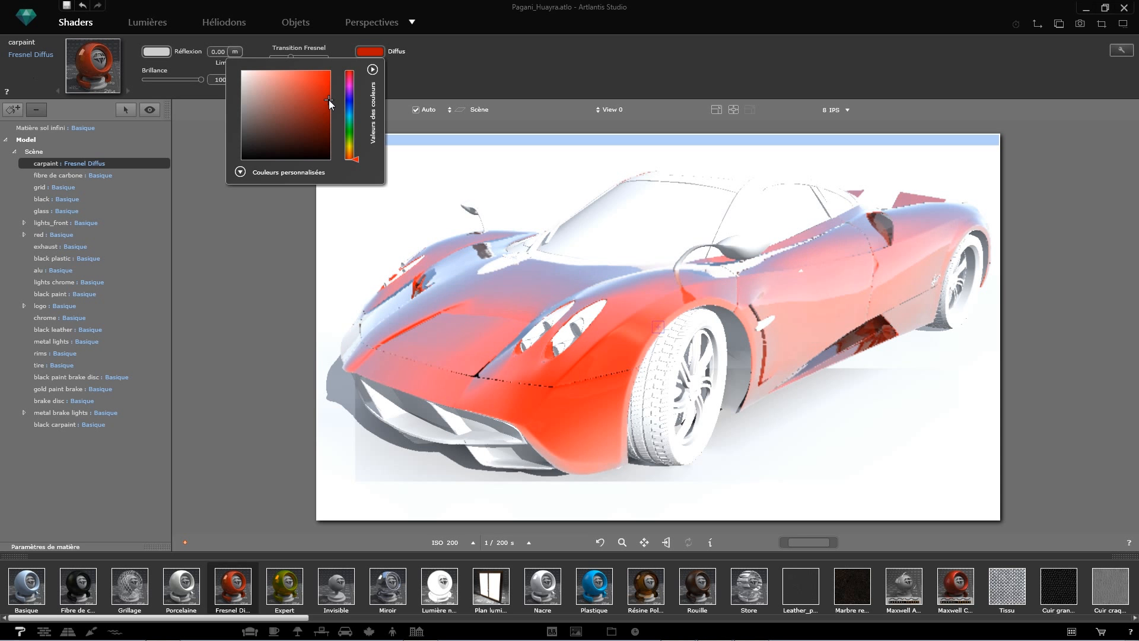
left_click(471, 61)
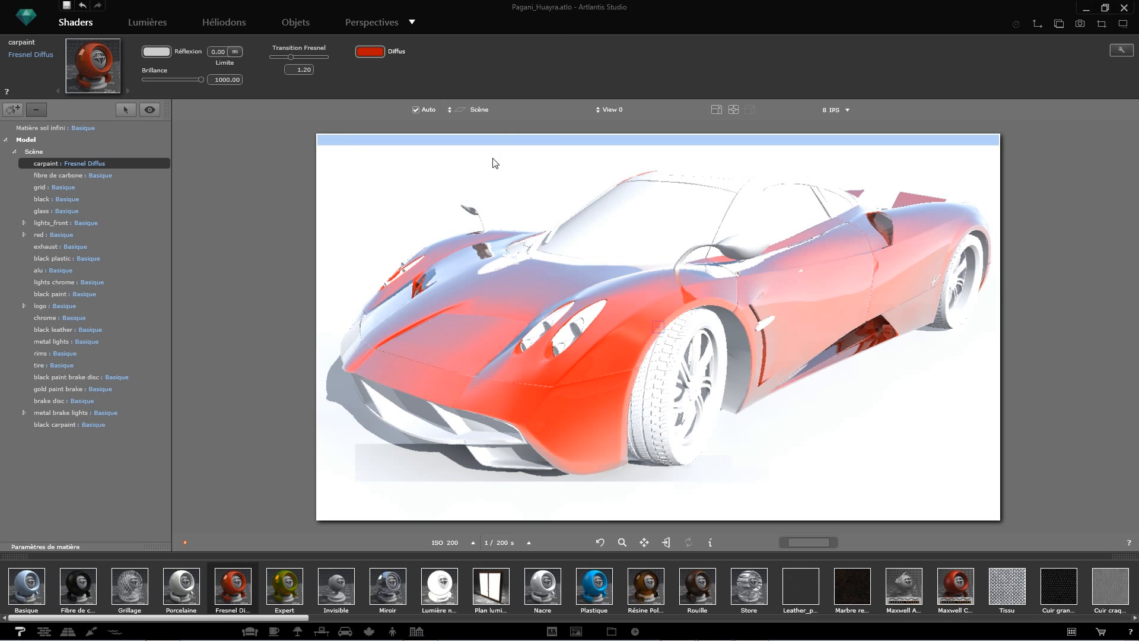
Apply Fresnel Diffus to the black carpaint on the roof and Fibre de carbone to the front carbon-fibre parts
left_click_drag(230, 586, 742, 199)
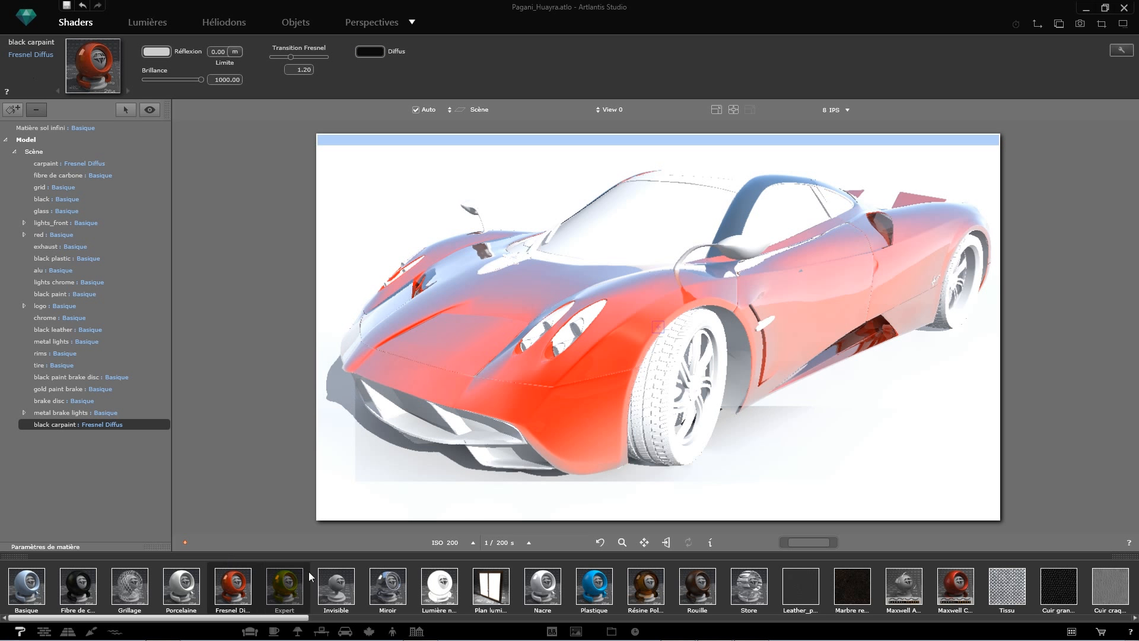
scroll(143, 593, "down", 3)
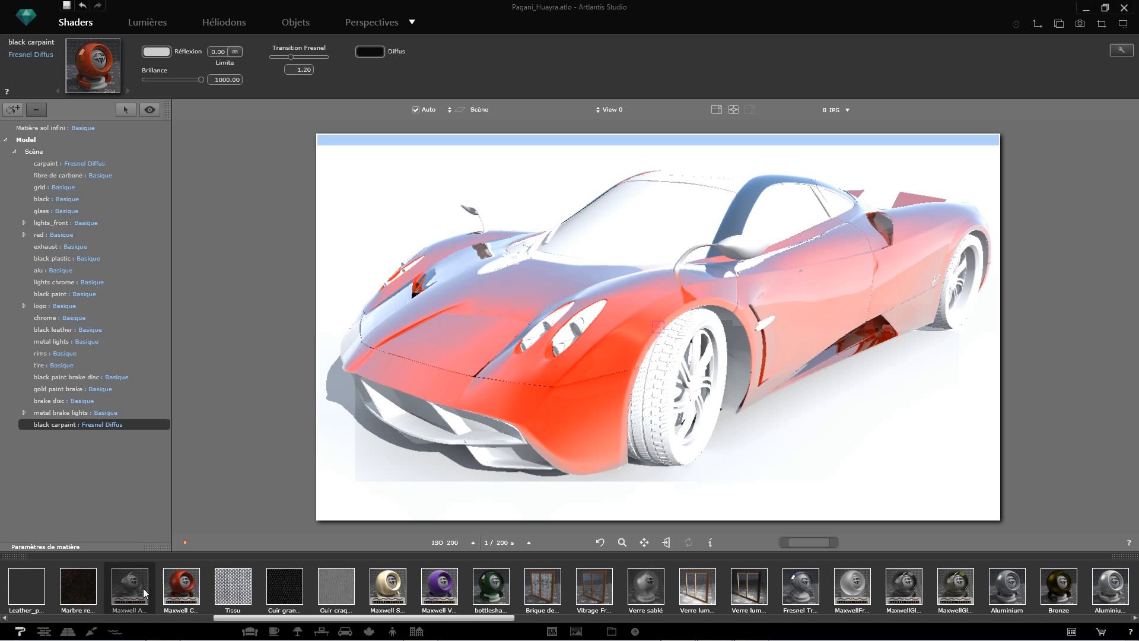
scroll(145, 593, "up", 3)
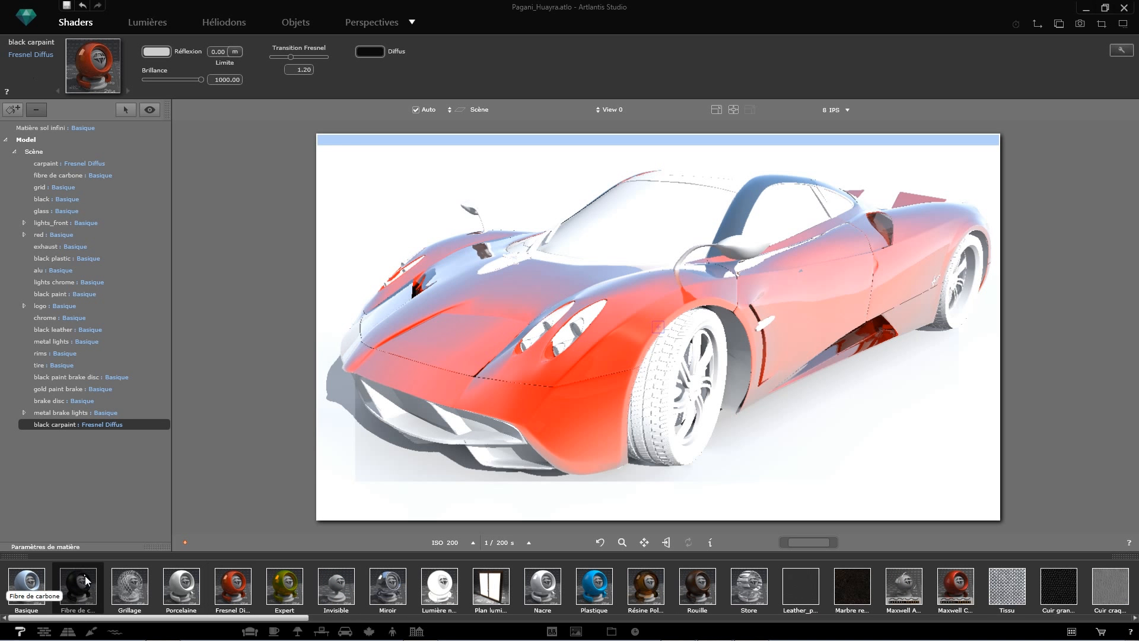
left_click_drag(78, 588, 391, 414)
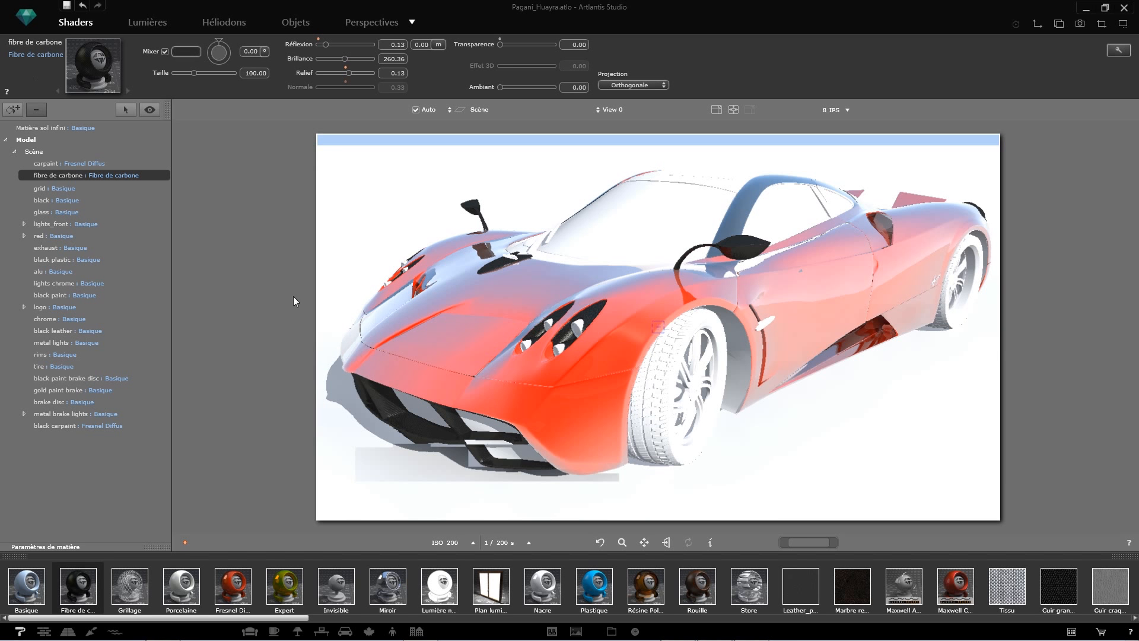
mouse_move(85, 587)
left_mouse_down()
mouse_move(753, 326)
mouse_move(896, 255)
mouse_move(172, 605)
mouse_move(92, 582)
left_mouse_up()
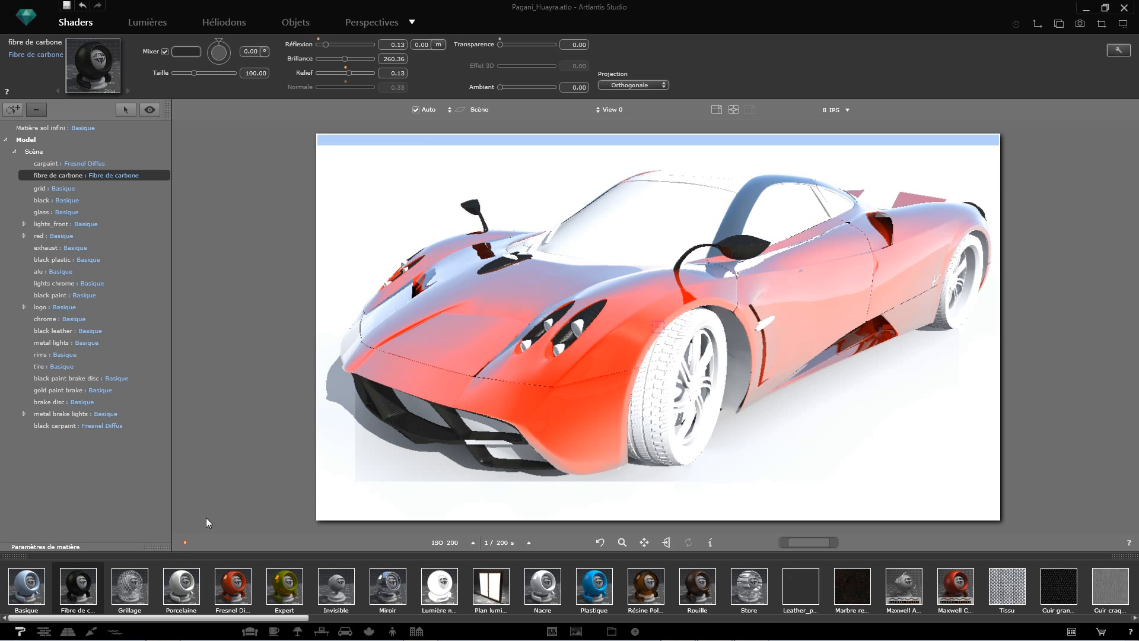
Set the tire material's diffuse and reflection colours to near-black and its Brillance to 10
left_click(652, 344)
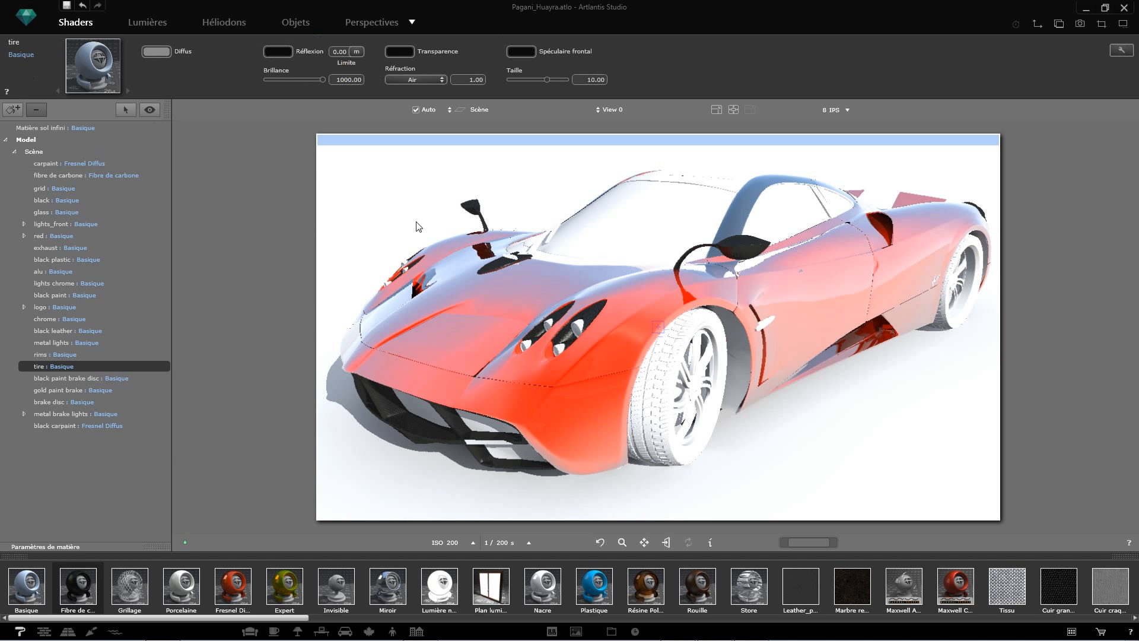
left_click(155, 52)
left_click_drag(38, 129, 8, 156)
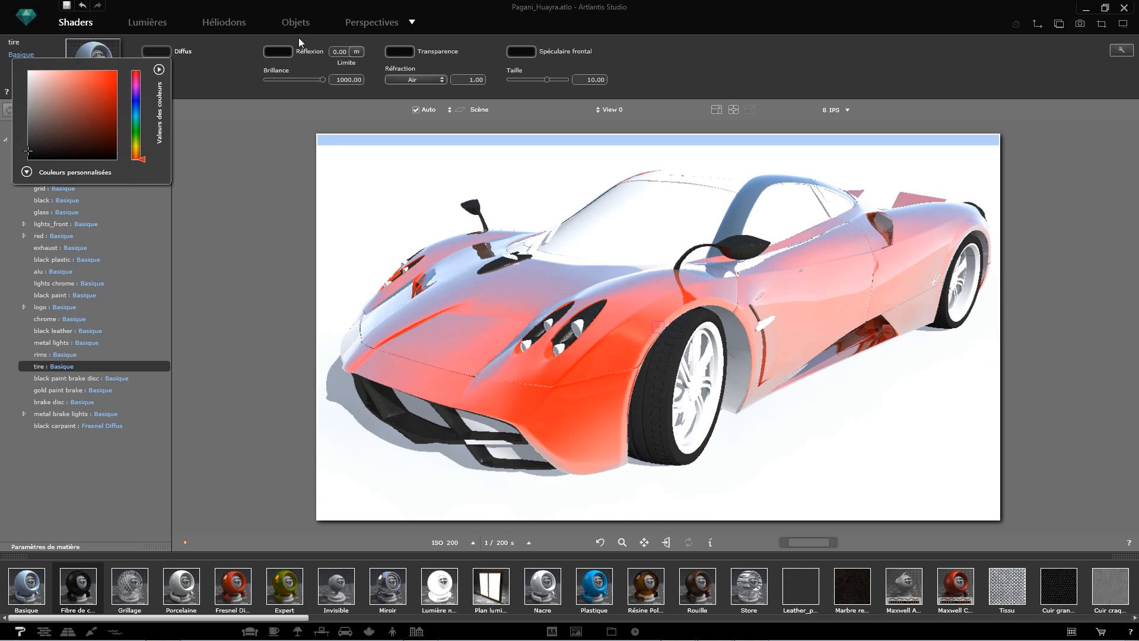
left_click(278, 52)
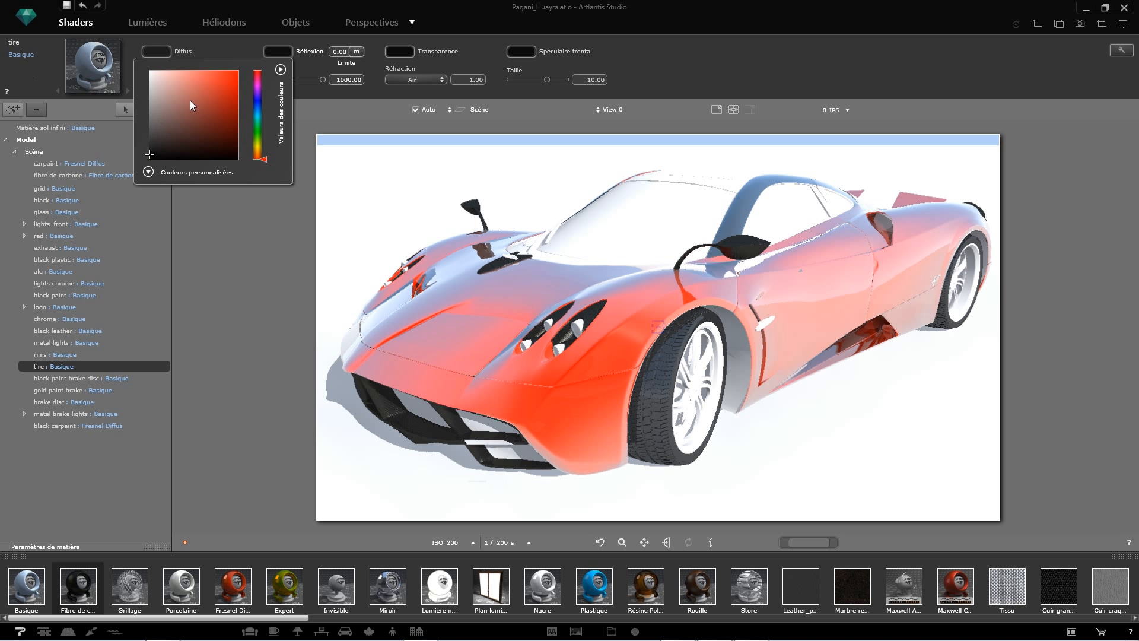
type("10")
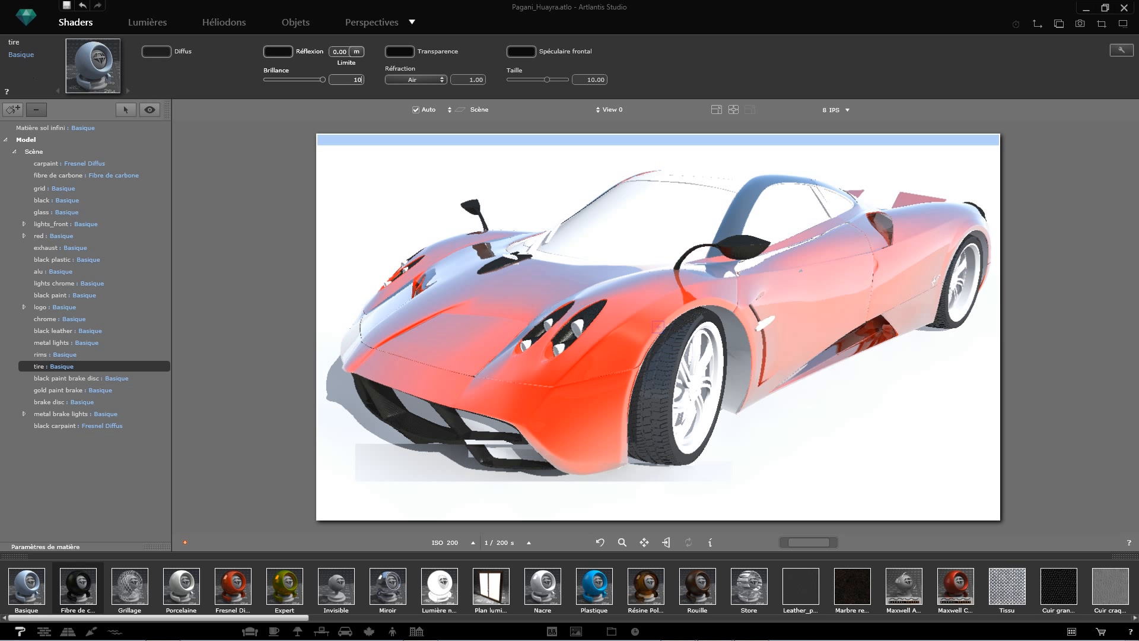
key("Return")
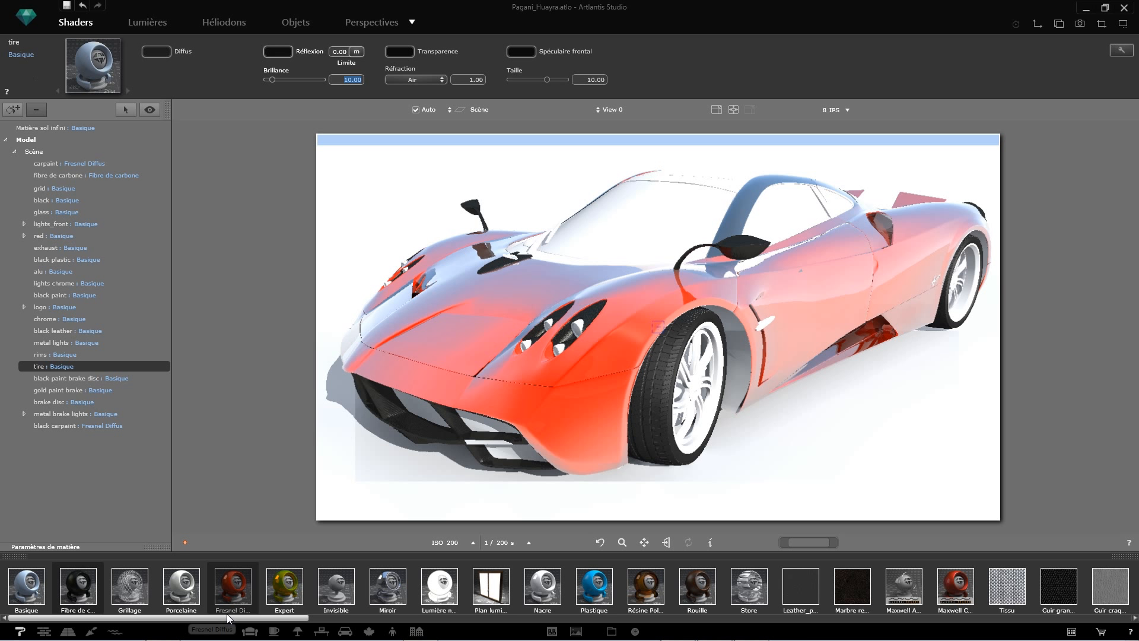
Apply the Aluminium shader from the Métal category to the wheel rims
left_click(19, 630)
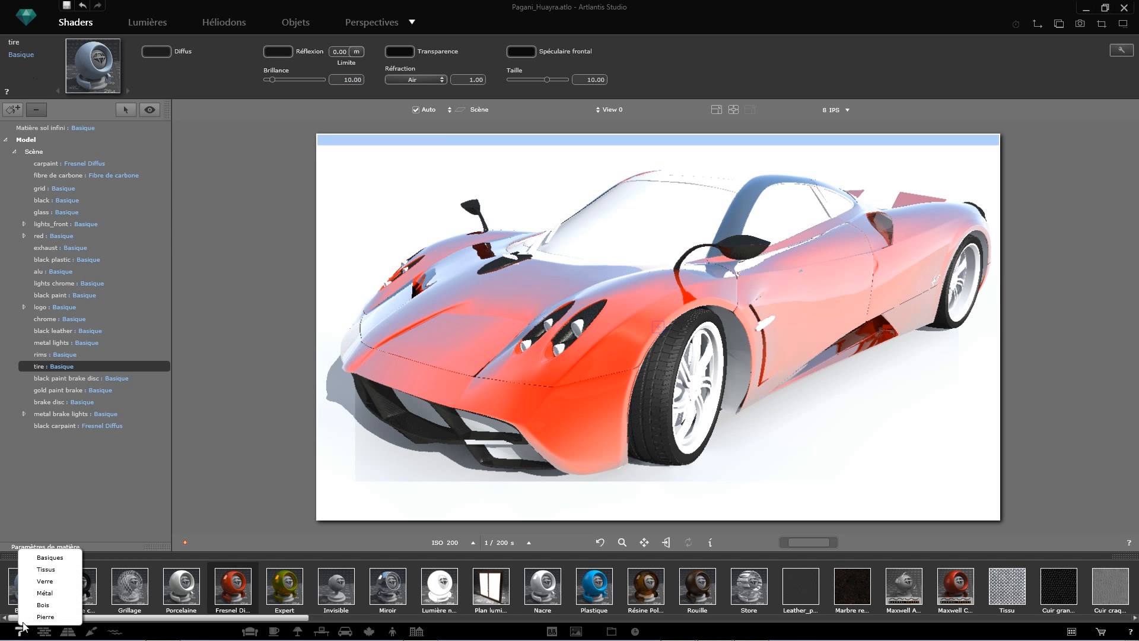
left_click(42, 594)
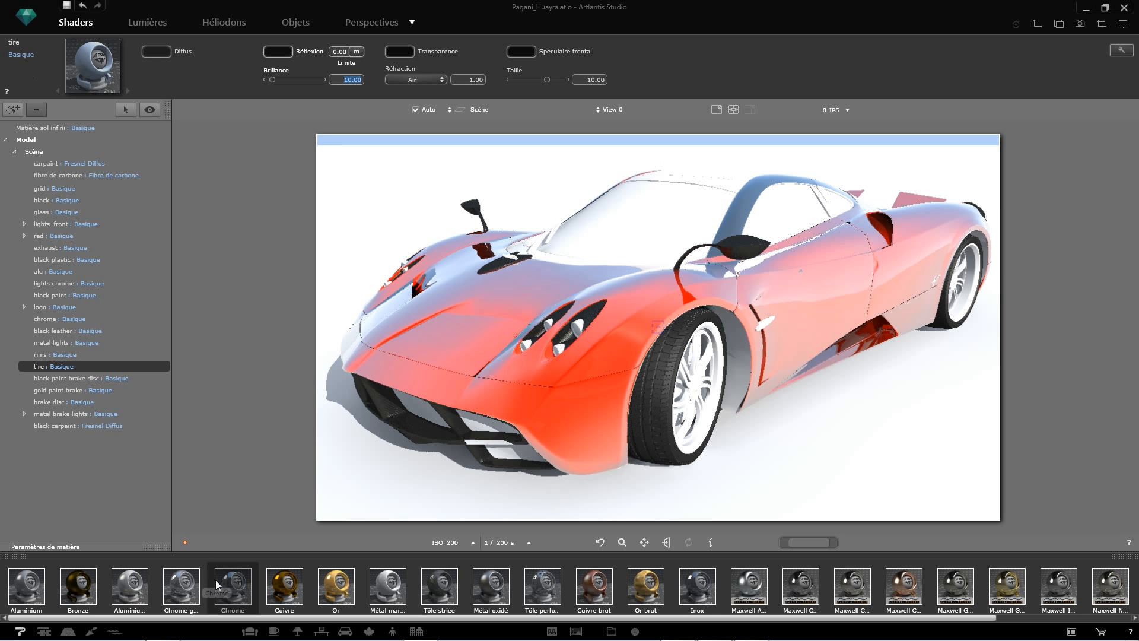
left_click_drag(27, 588, 695, 385)
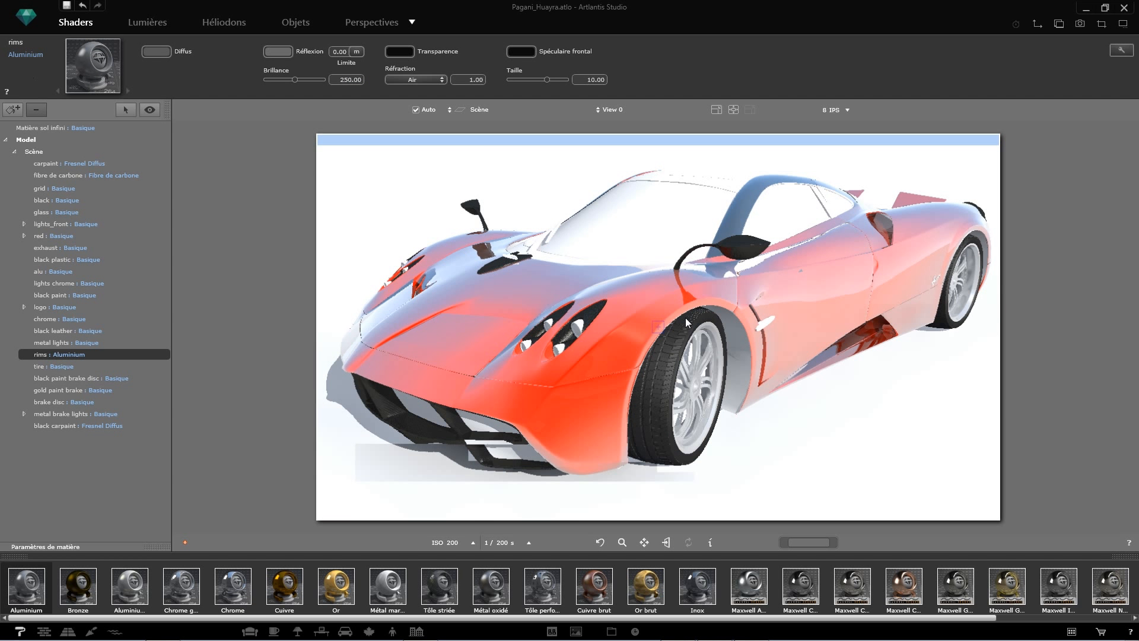
Apply the Vitrage Fresnel shader from the Verre category to the car's windscreen glass
left_click(20, 631)
left_click(44, 580)
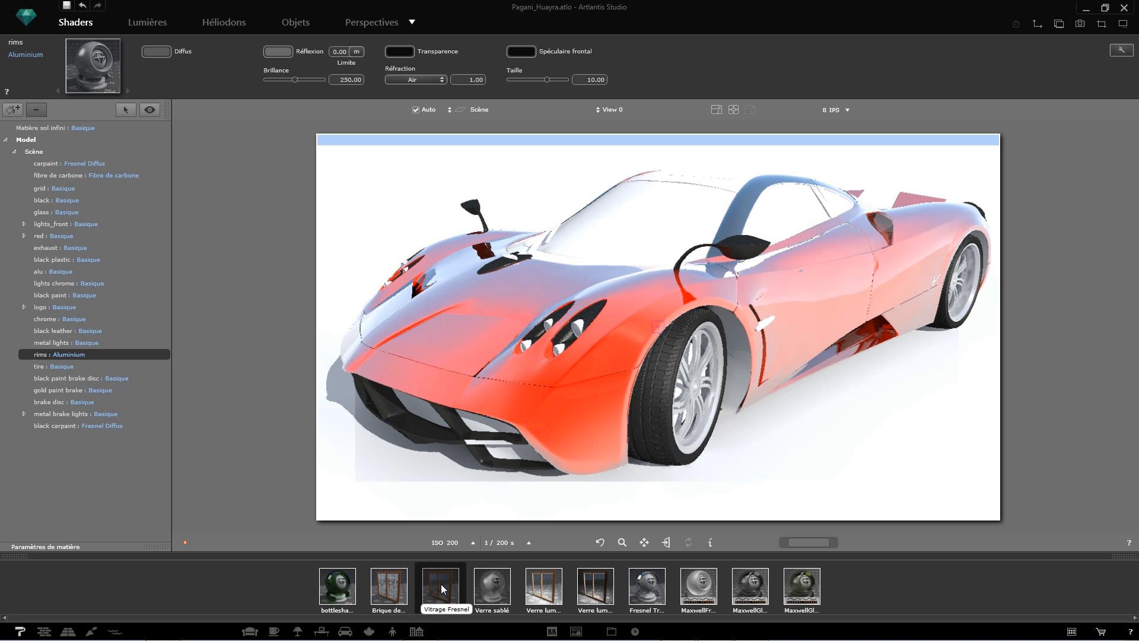
left_click_drag(440, 586, 644, 215)
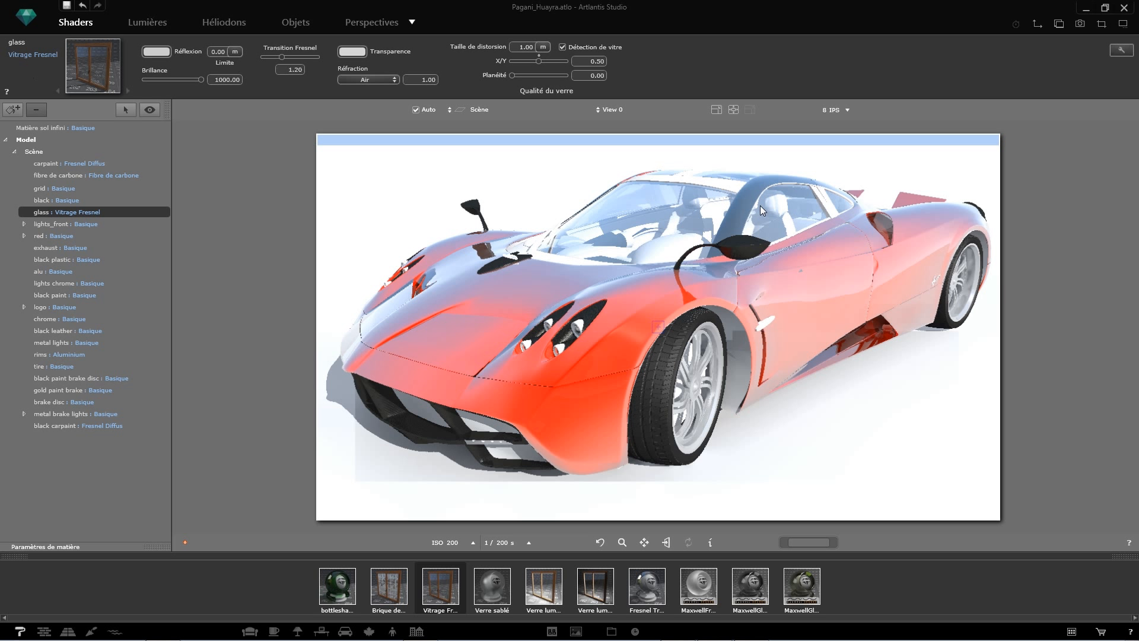
Apply the black Fresnel Diffus shader to the black paint material on the car's window and roof frame
key("space")
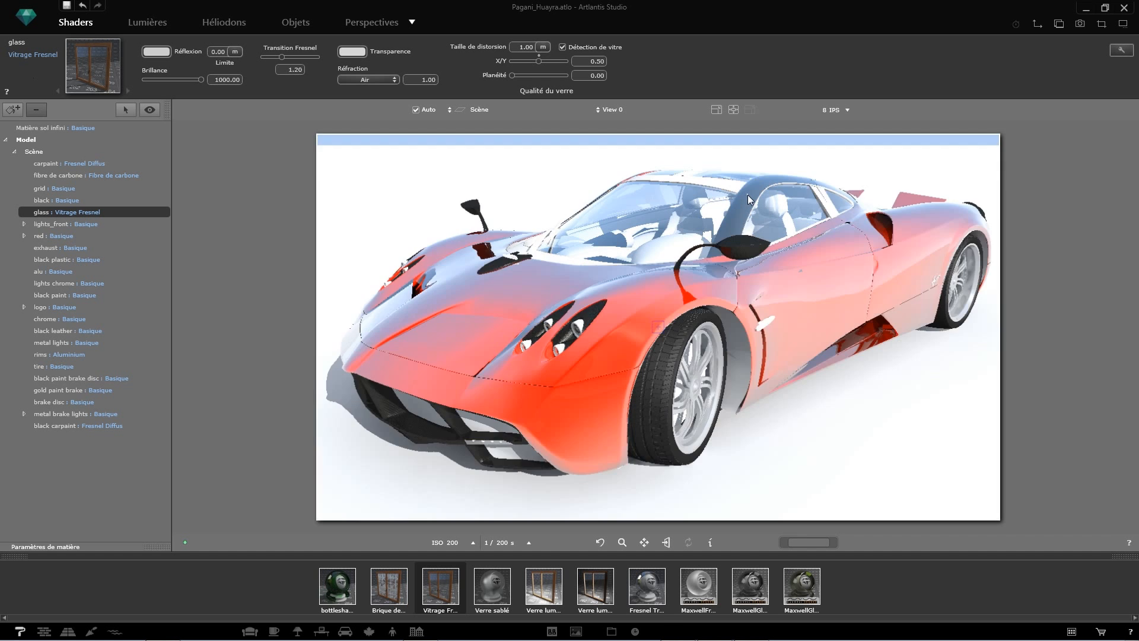
left_click(728, 190)
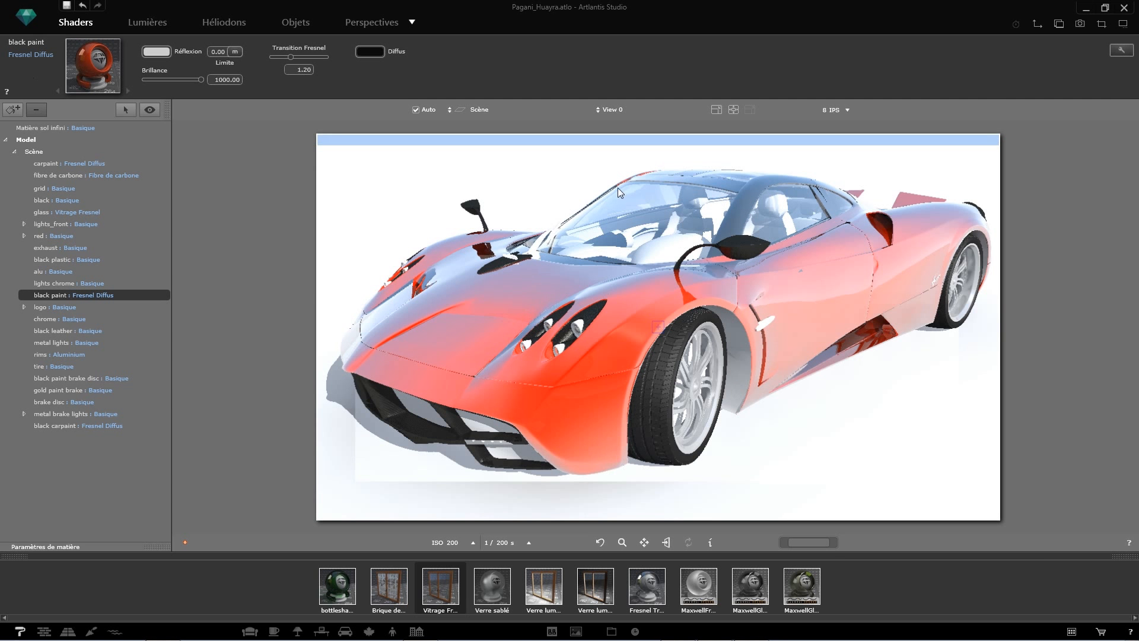
Reassign the two rear flaps from carpaint to their own copy of the carpaint material
left_click(595, 283)
right_click_drag(657, 249, 617, 261)
middle_click_drag(838, 292, 733, 289)
right_click_drag(901, 282, 599, 308)
middle_click_drag(885, 248, 664, 289)
right_click_drag(755, 292, 917, 392)
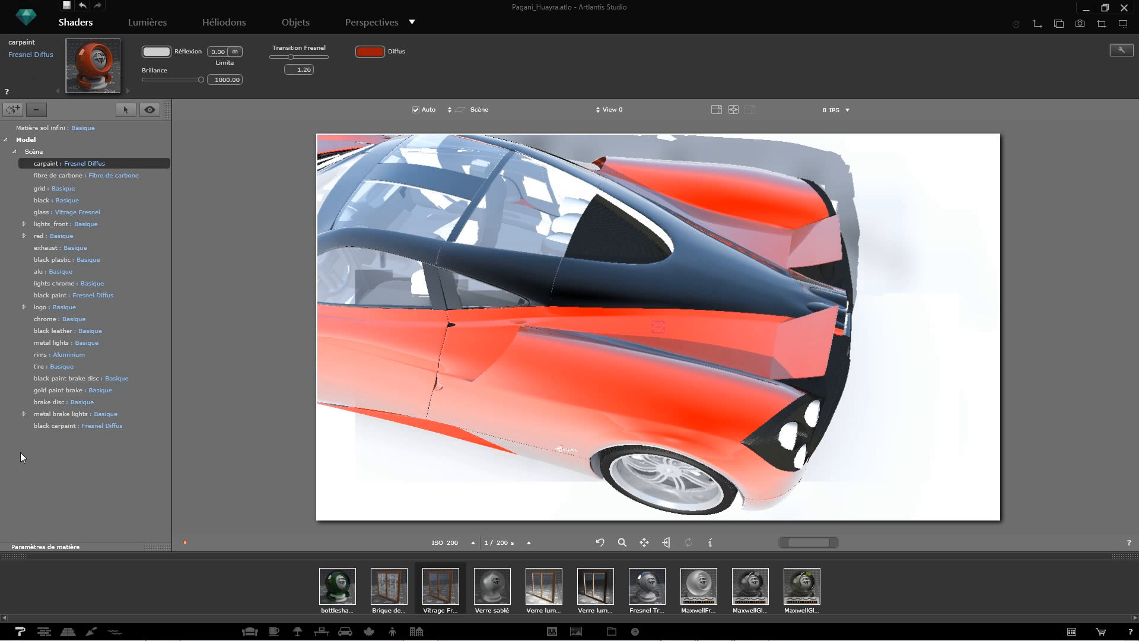
left_click(127, 116)
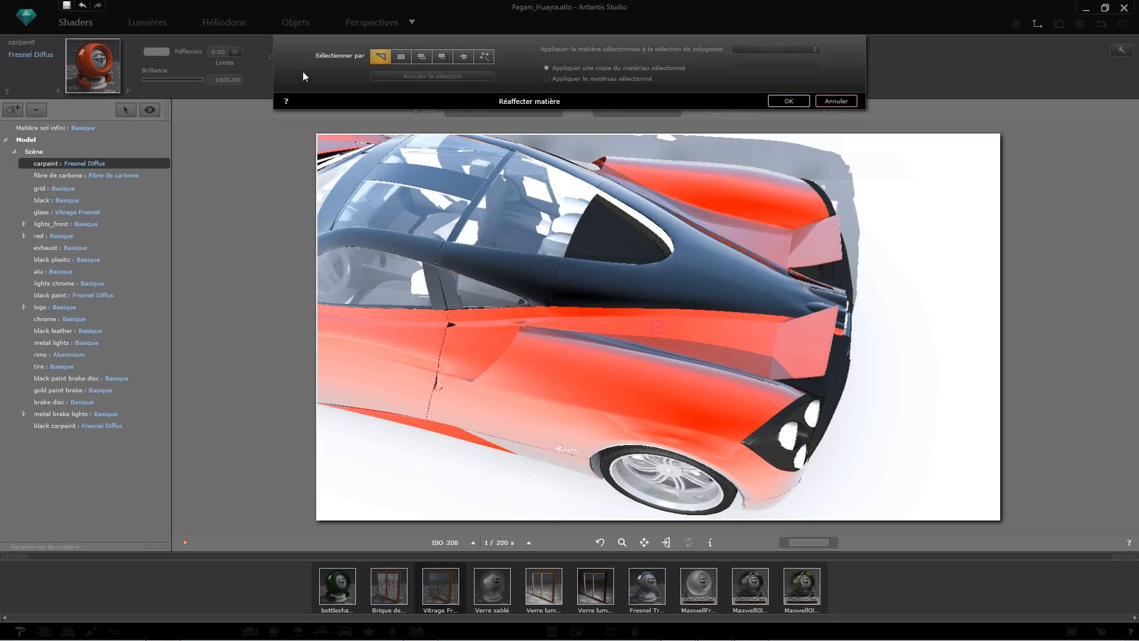
left_click(441, 55)
left_click(817, 241)
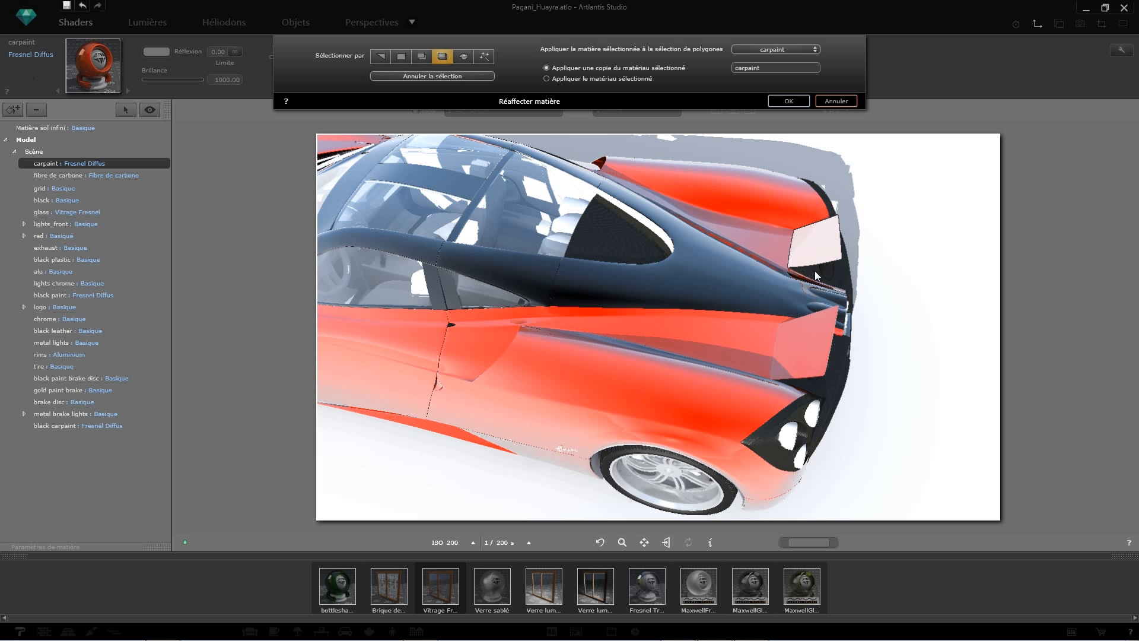
left_click(810, 337, "shift")
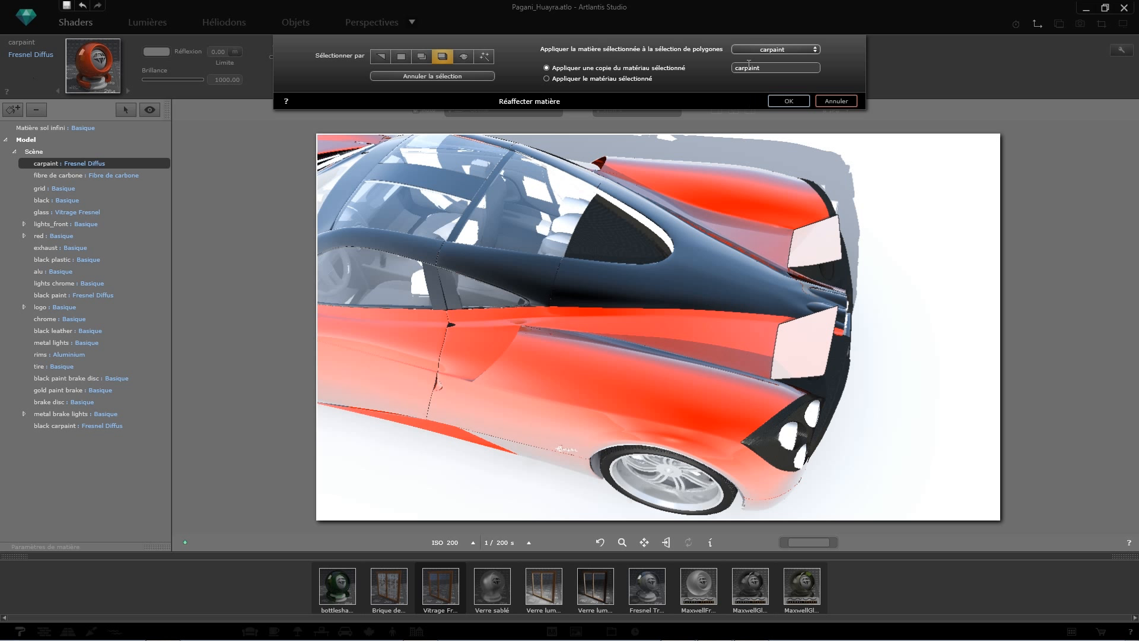
left_click(782, 100)
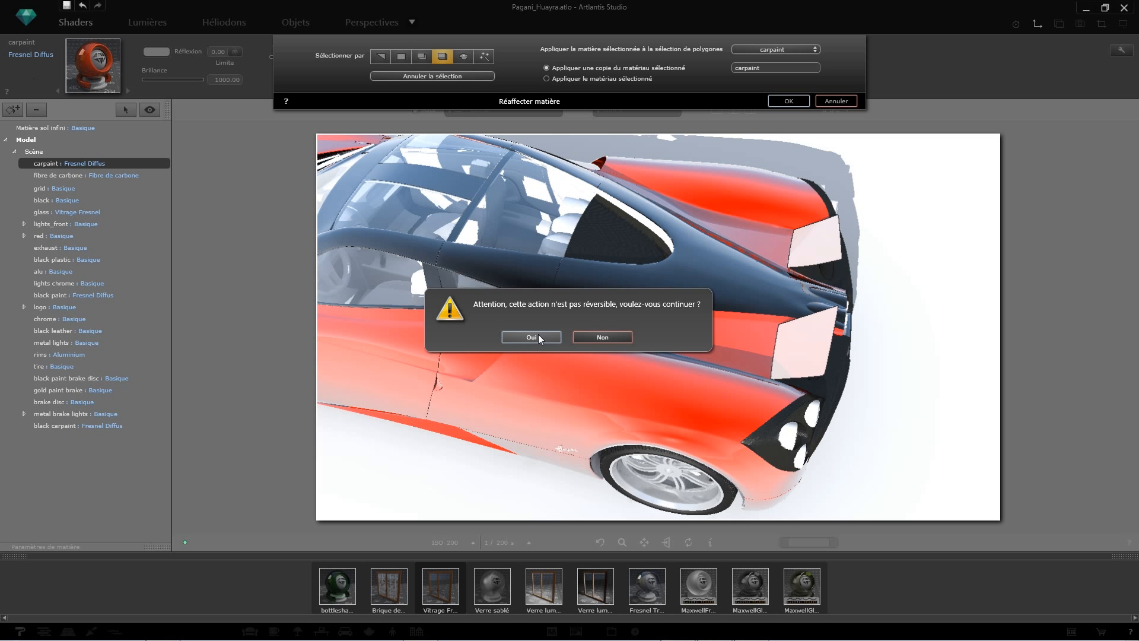
left_click(531, 337)
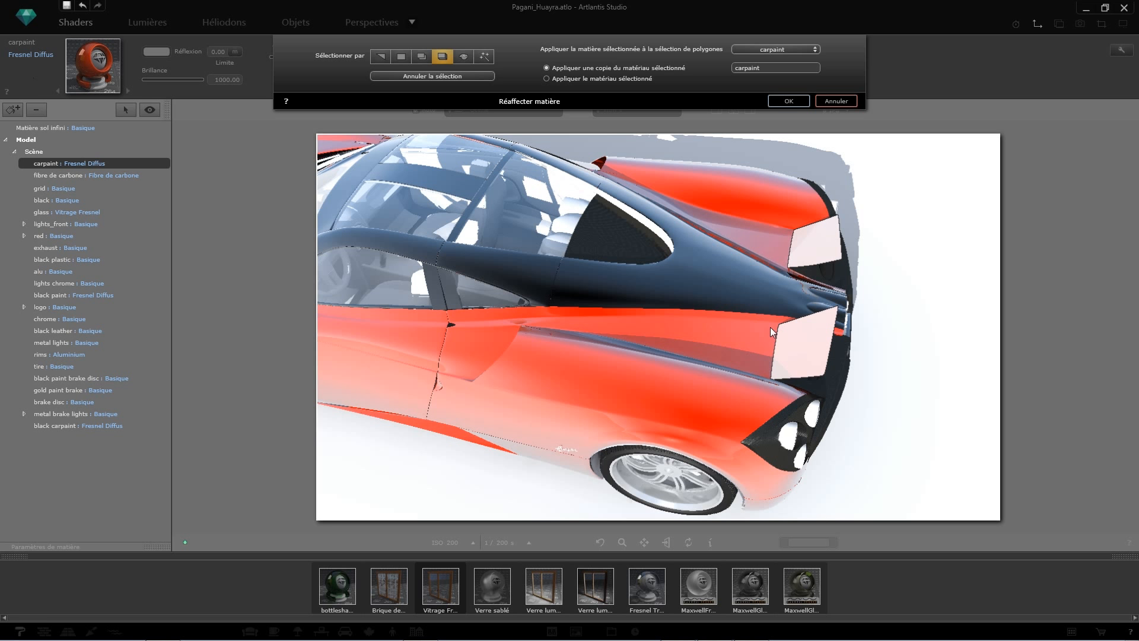
key("Return")
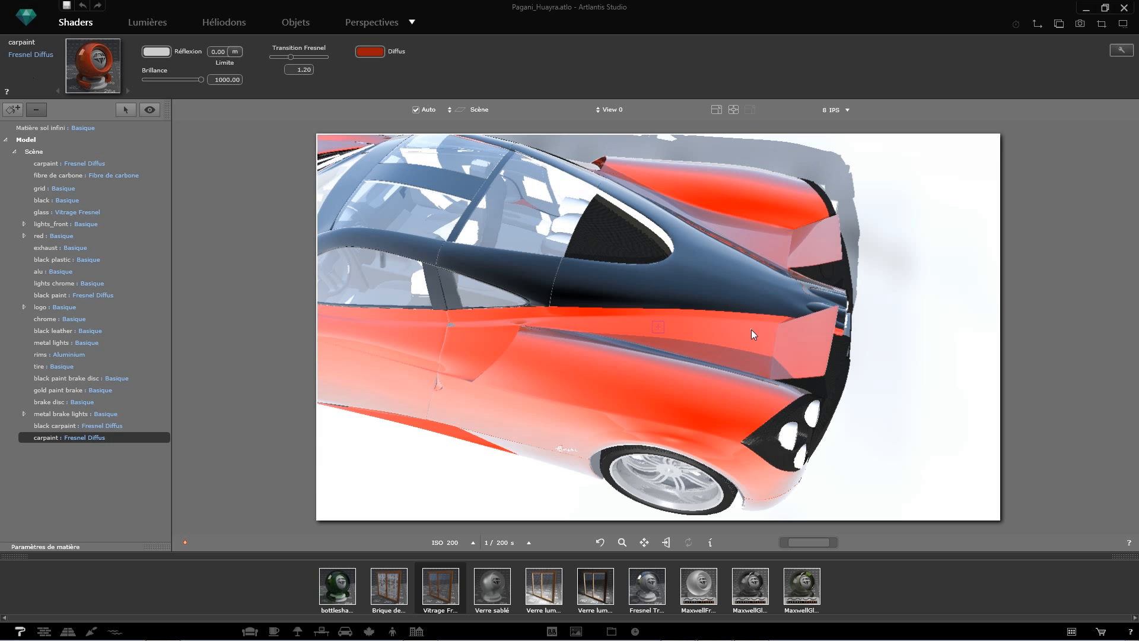
Set the diffuse colour of the rear flaps' copied carpaint material to black
key("space")
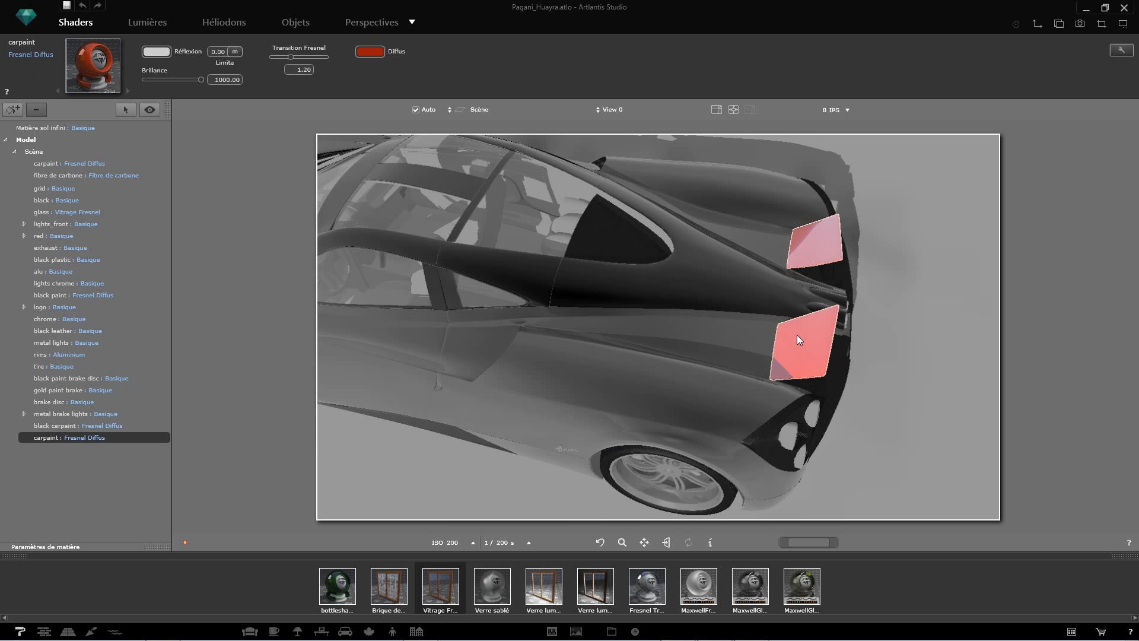
left_click(797, 335)
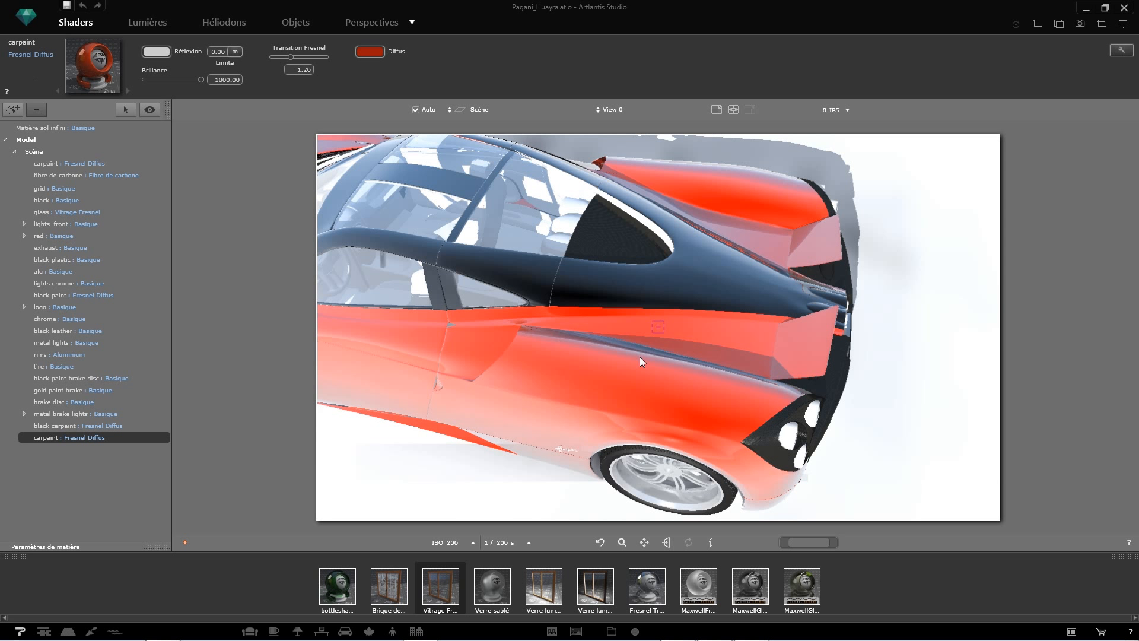
left_click(363, 52)
left_click_drag(270, 106, 229, 171)
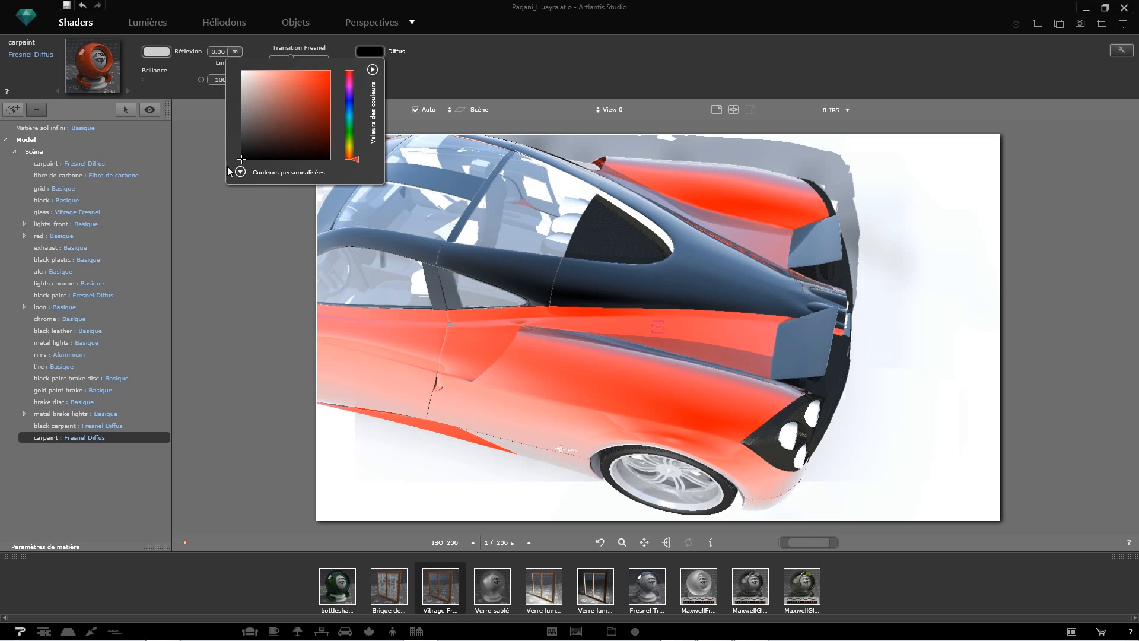
left_click(702, 225)
Try copying the red carpaint shader onto the black carpaint of the roof and rear deck, and undo it
left_click_drag(706, 238, 473, 208)
middle_click_drag(620, 211, 762, 276)
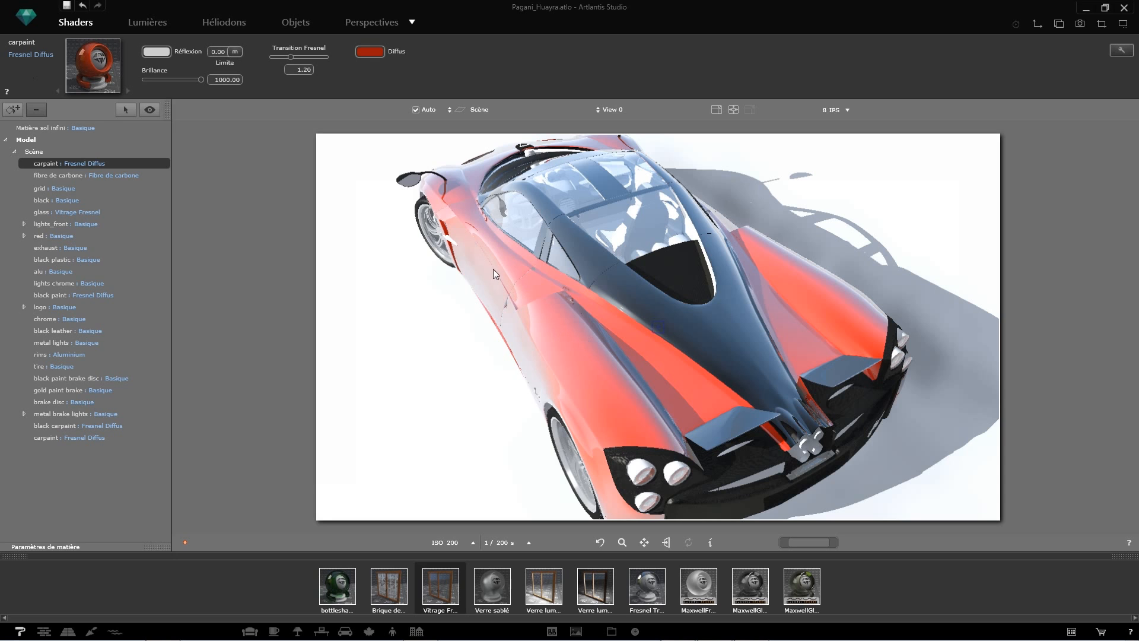
left_click_drag(658, 306, 629, 298)
left_click(591, 352)
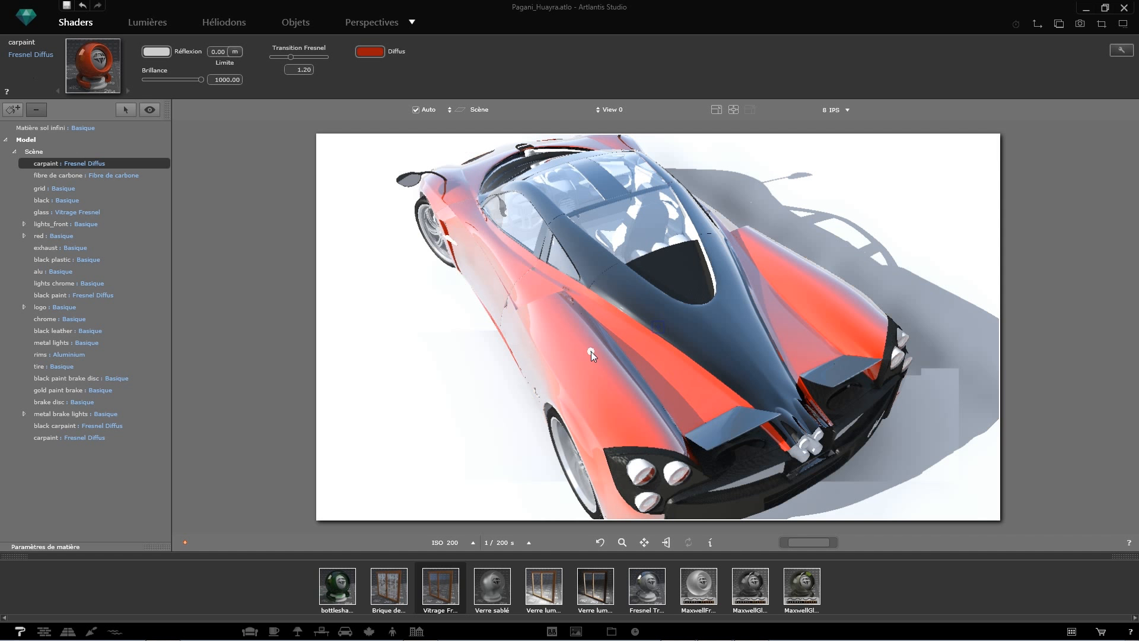
left_click_drag(592, 351, 655, 297)
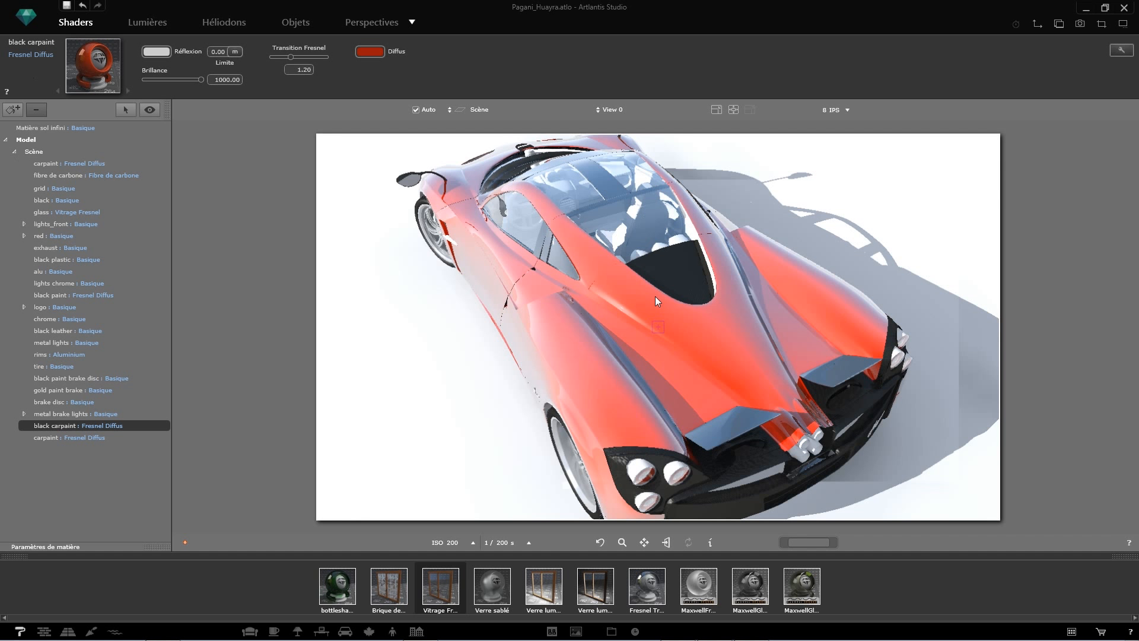
key("ctrl+z")
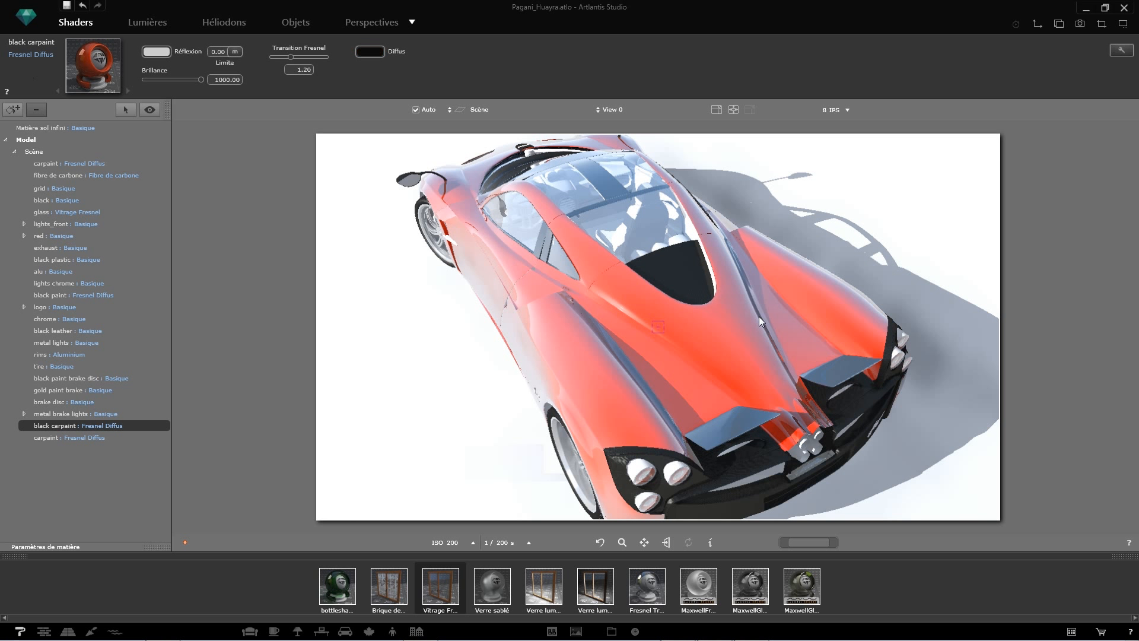
Reassign the black carpaint polygons of the roof and rear deck directly to the existing carpaint material, without making a copy
middle_click_drag(604, 272, 775, 265)
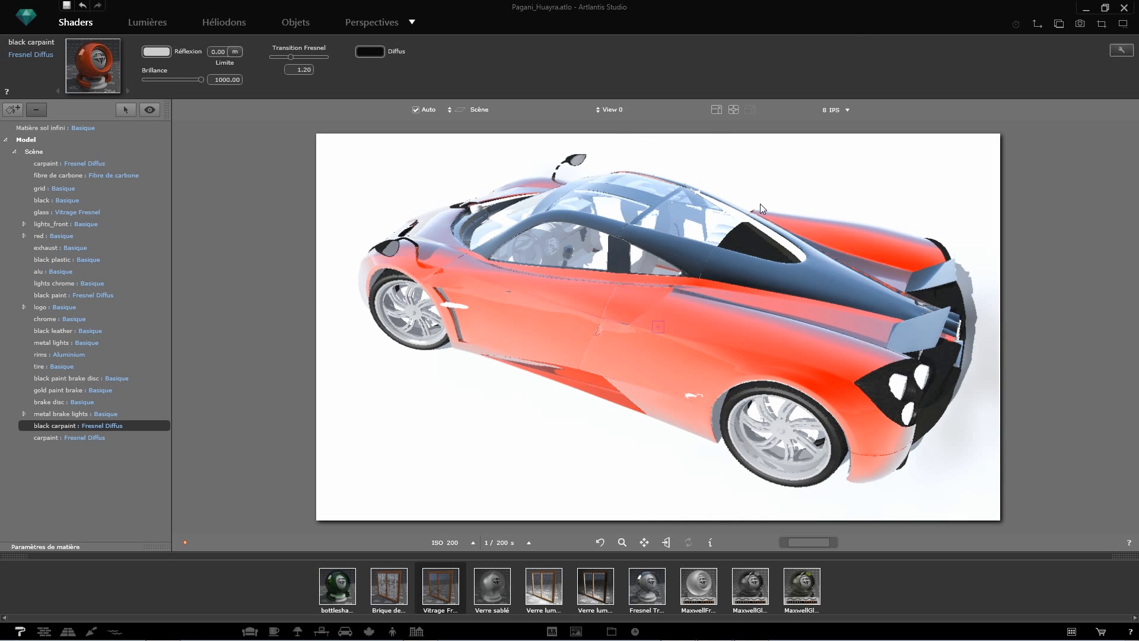
left_click(130, 108)
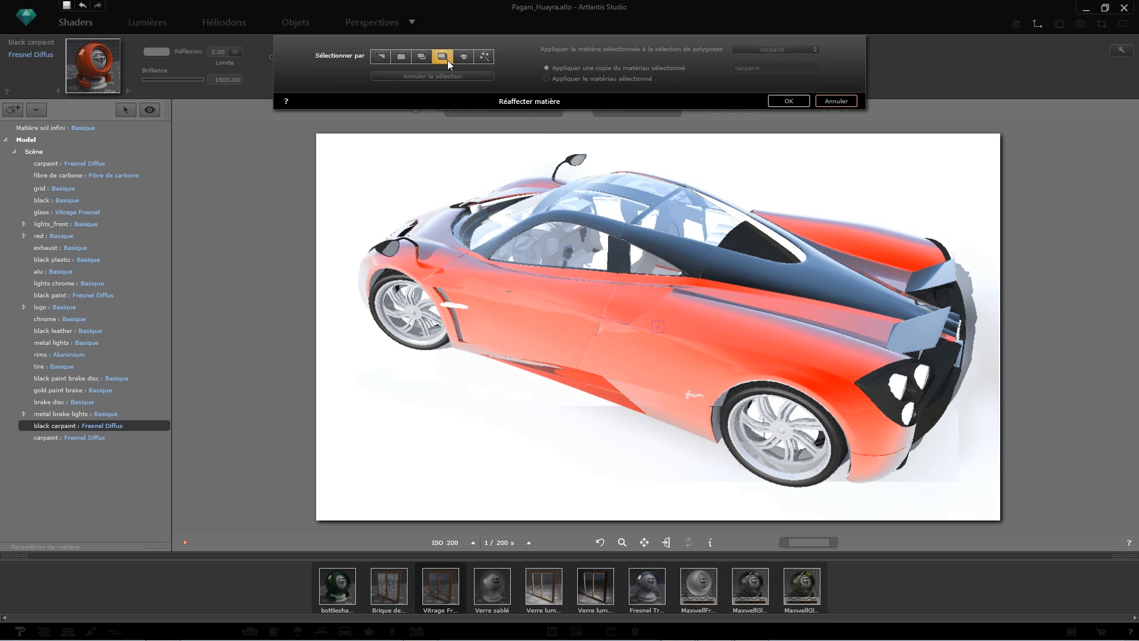
left_click(463, 55)
left_click(784, 279)
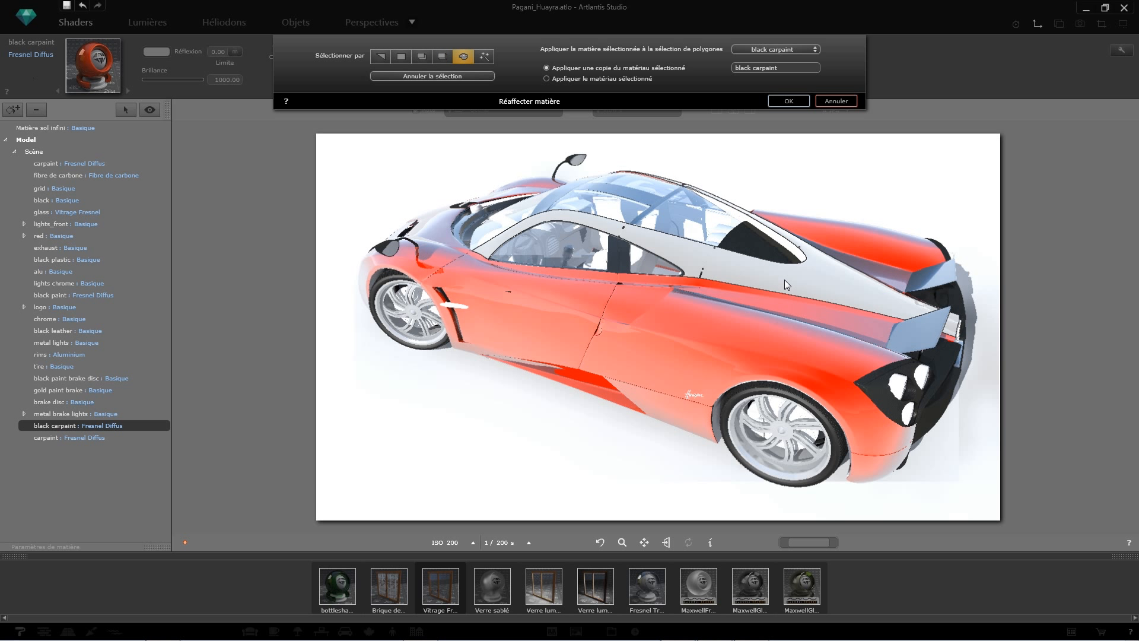
left_click(781, 51)
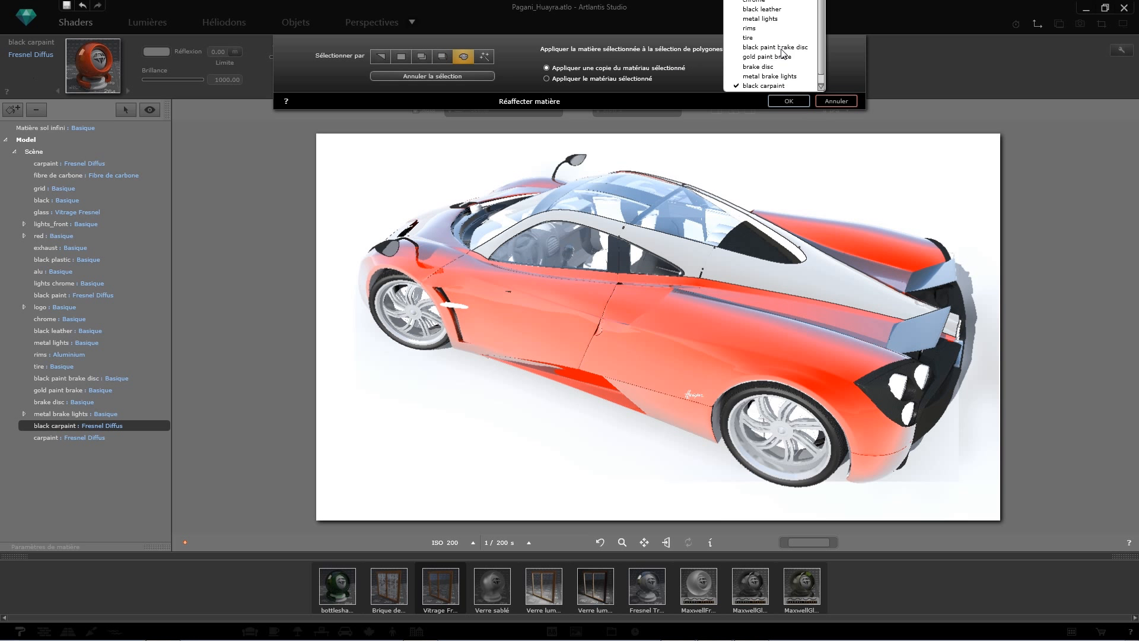
left_click(832, 48)
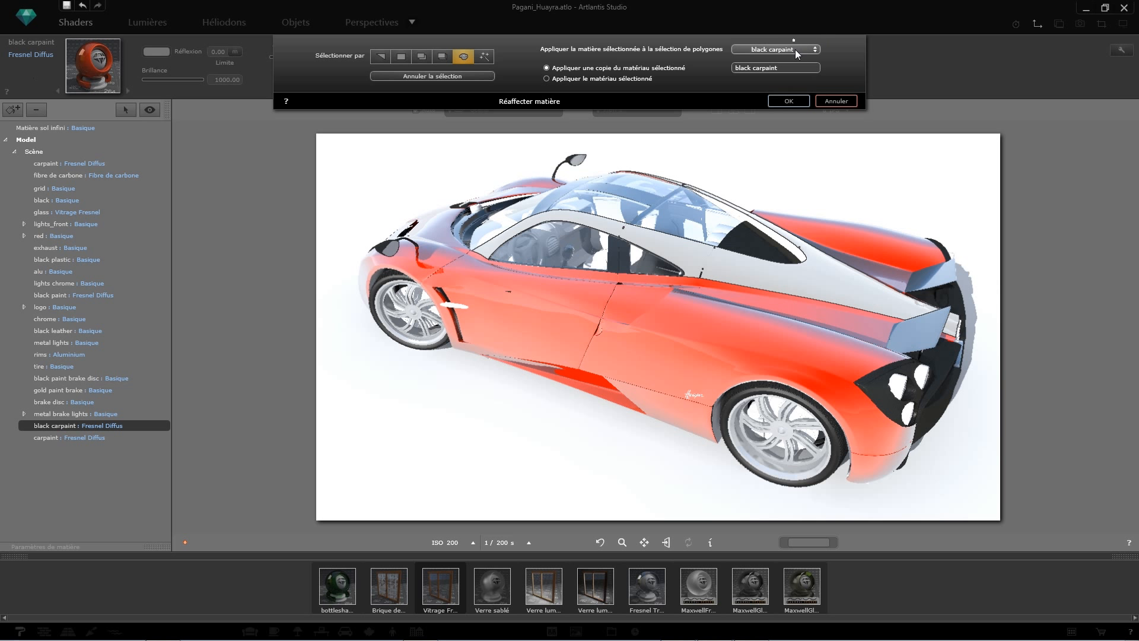
left_click(797, 50)
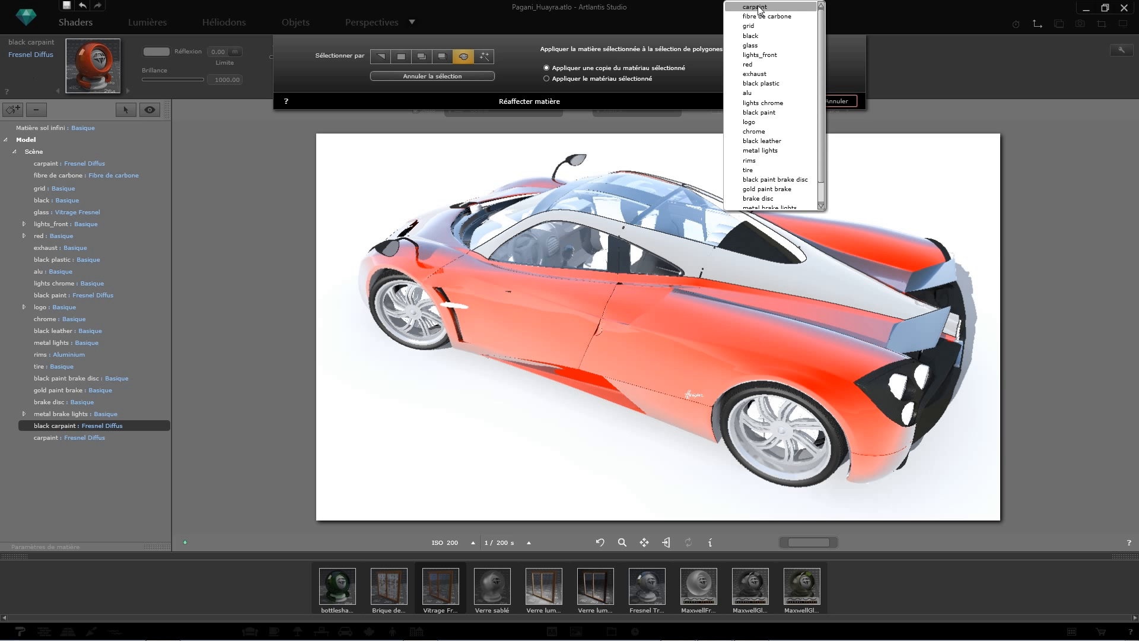
left_click(759, 7)
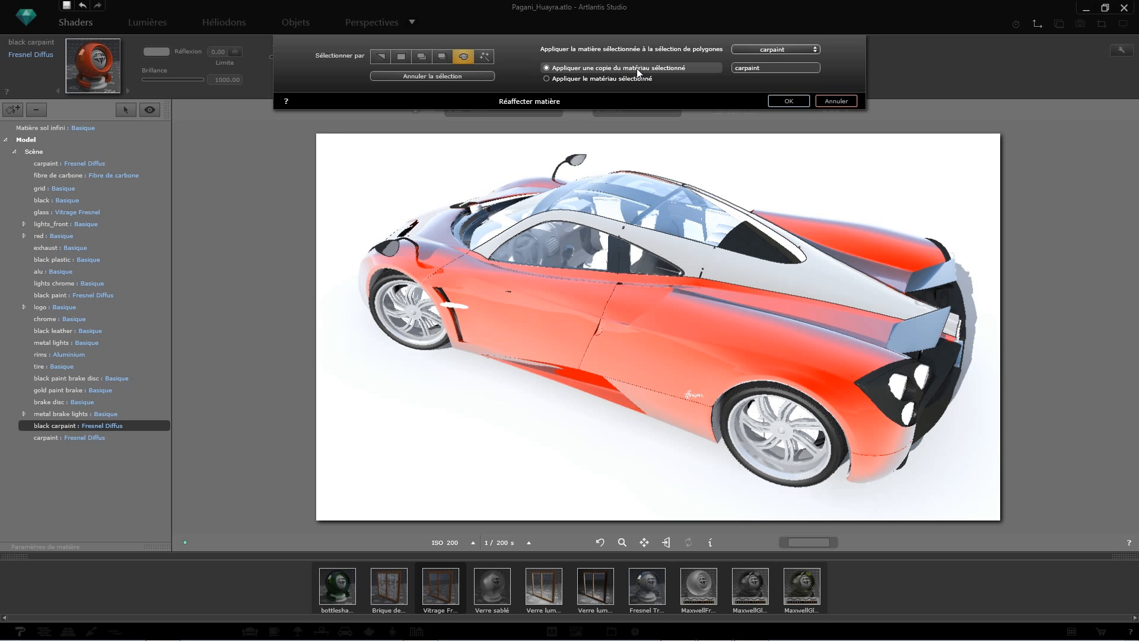
left_click(566, 79)
left_click(791, 101)
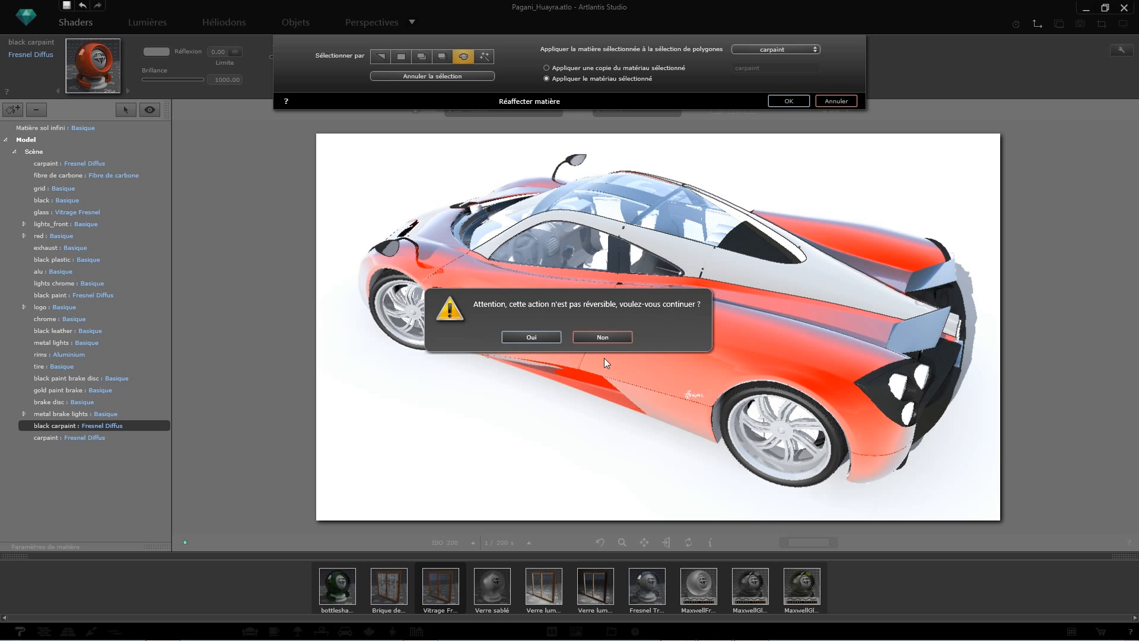
left_click(542, 338)
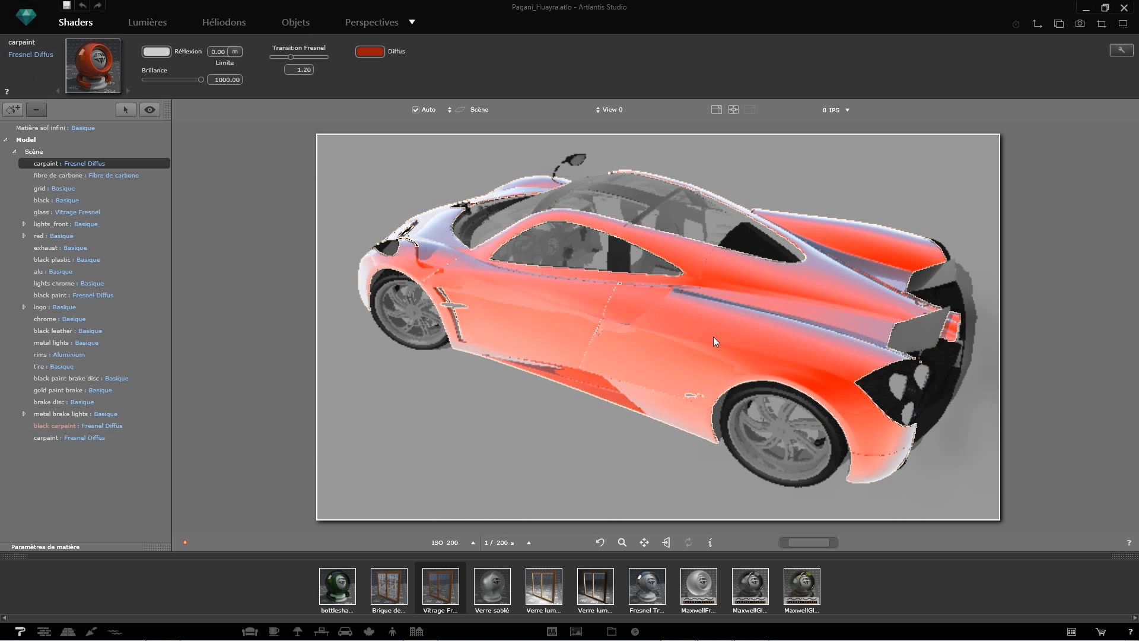
Apply the Béton 02 concrete shader to the infinite ground around the car
right_click_drag(473, 276, 685, 304)
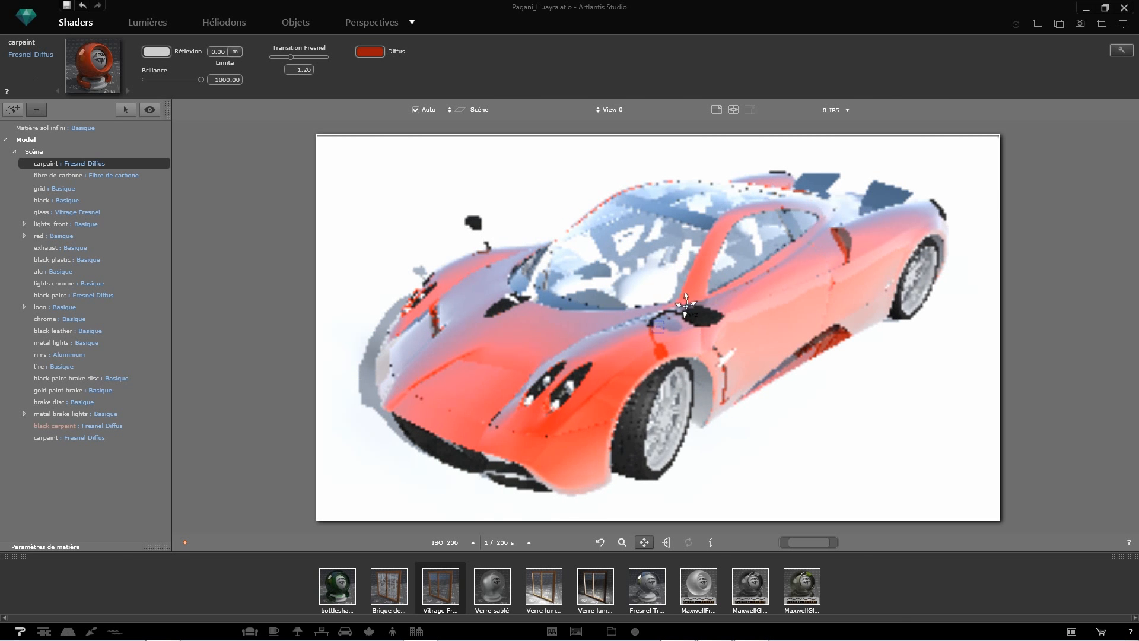
left_click(91, 630)
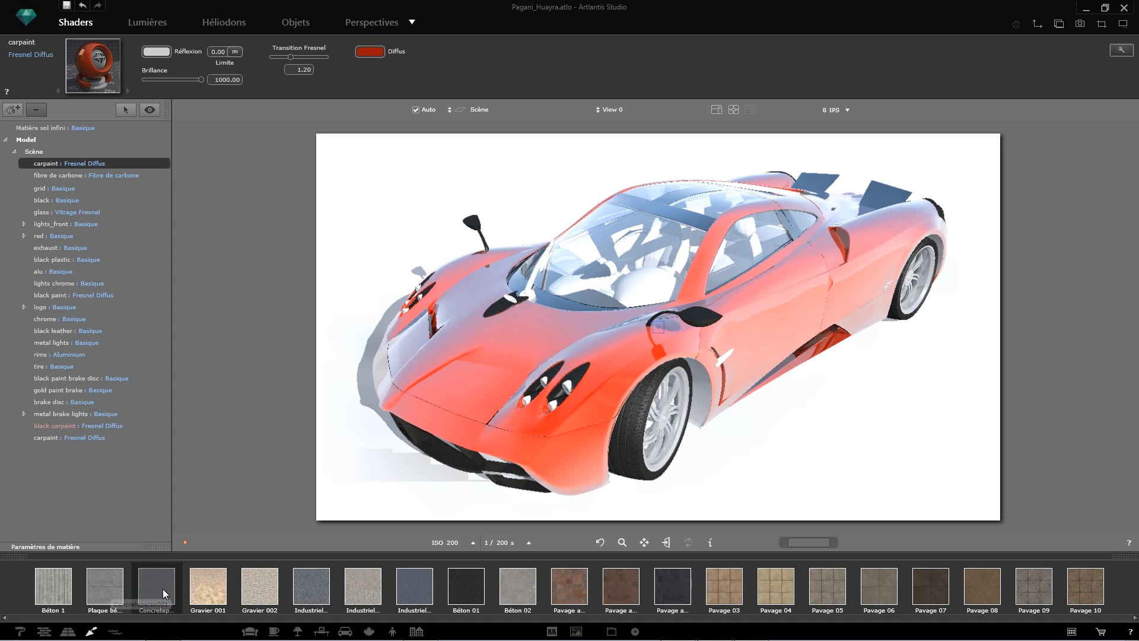
left_click_drag(514, 581, 435, 497)
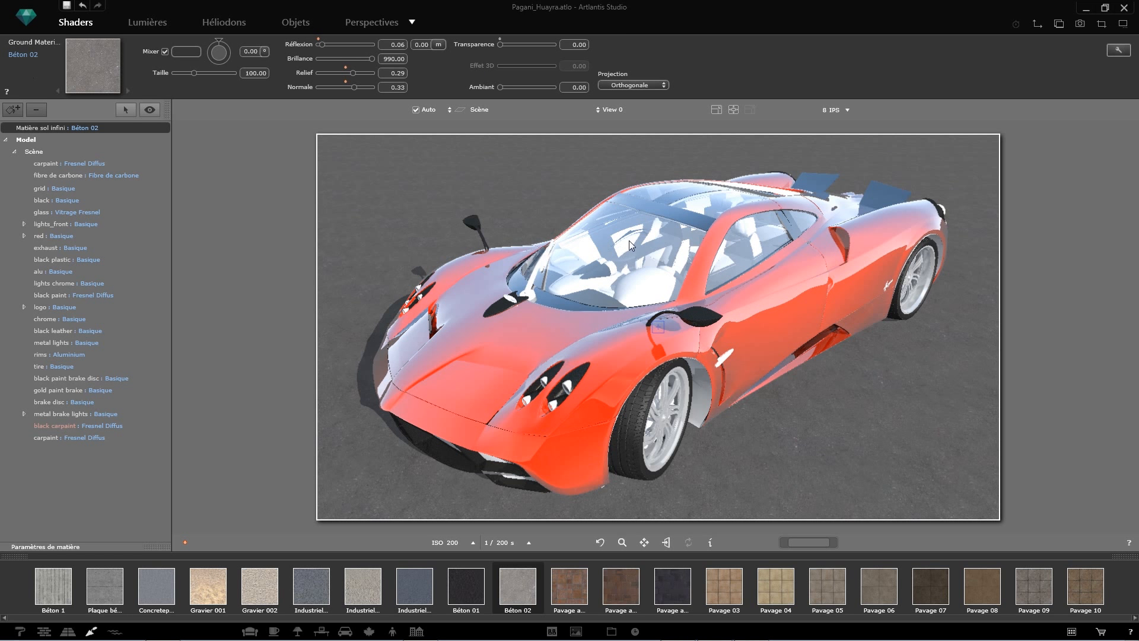
left_click(26, 18)
mouse_move(76, 110)
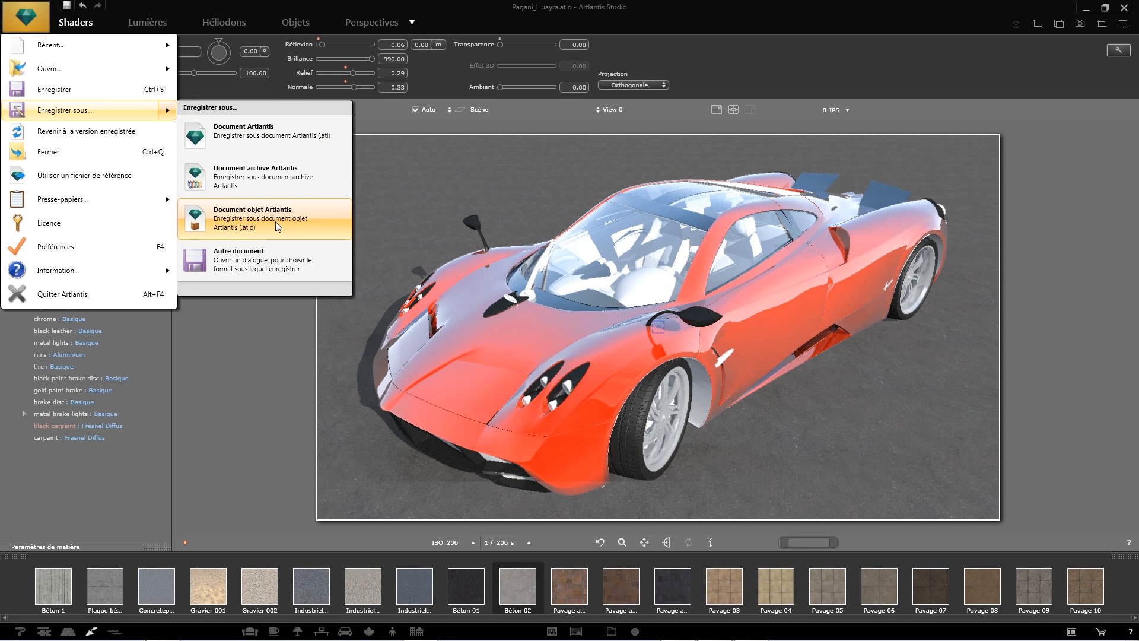
left_click(275, 221)
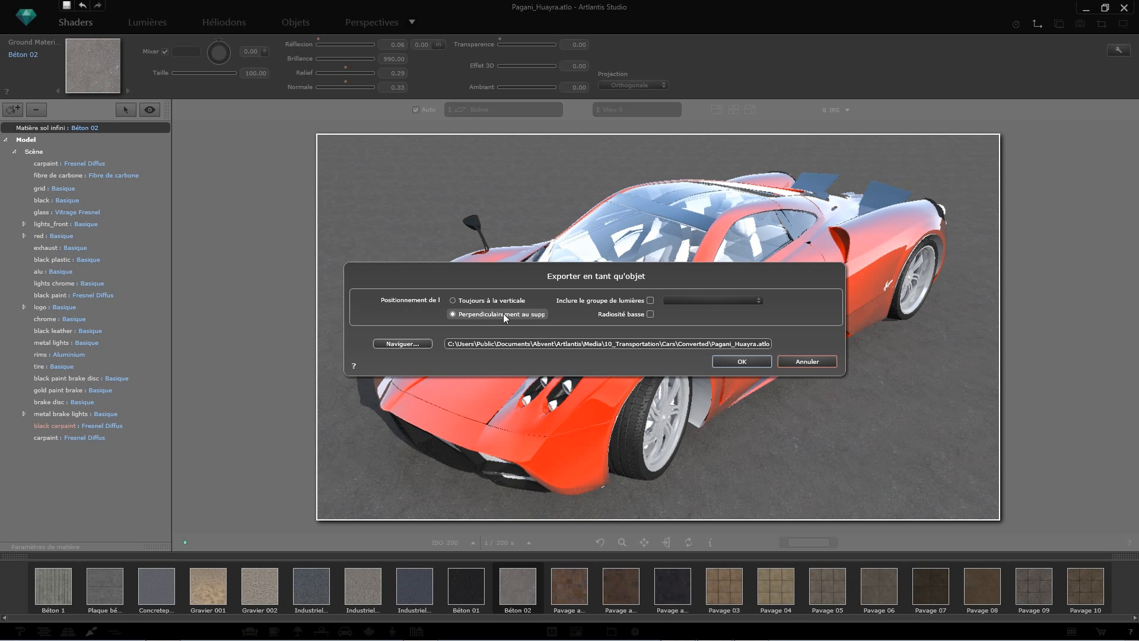
left_click(793, 360)
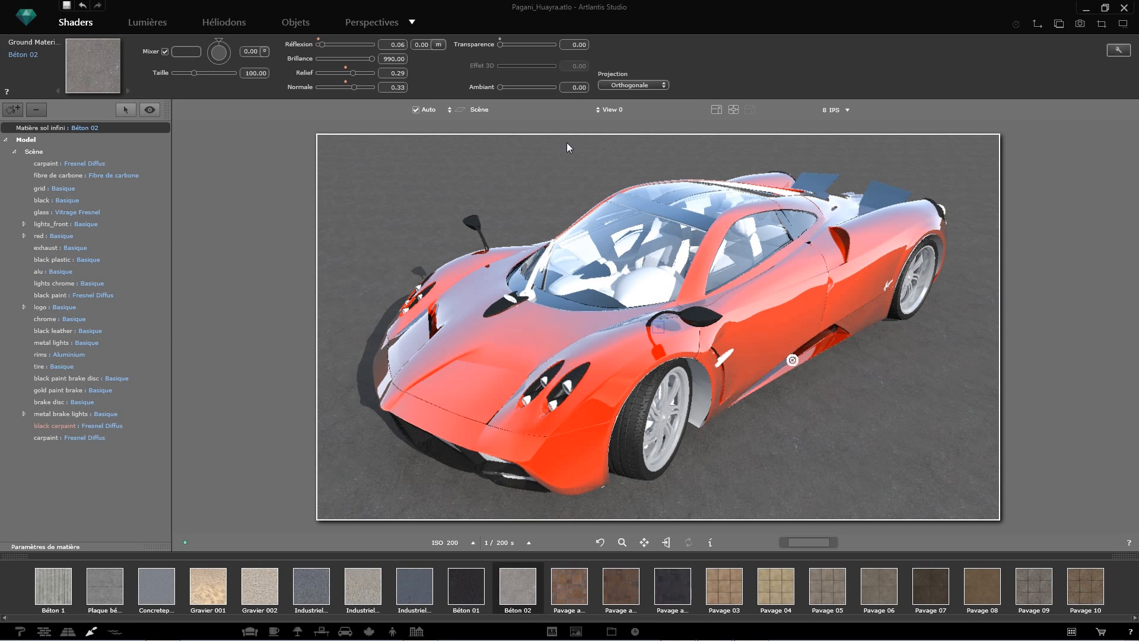
Set the scene's origin to Centre X, Y et bas in the scene information and accept it
left_click(710, 543)
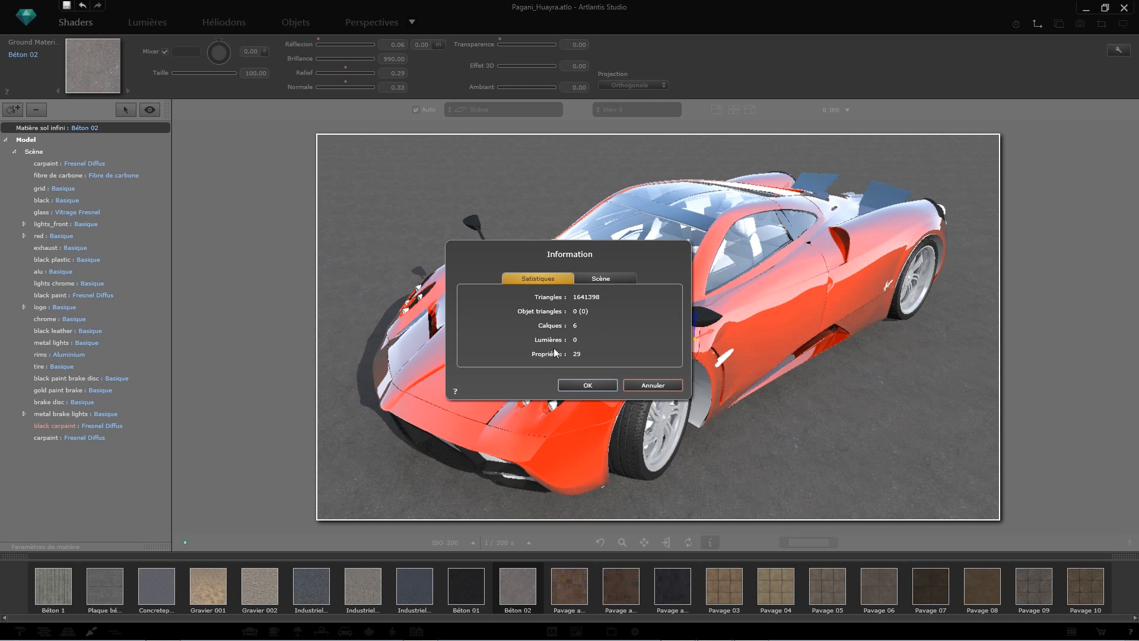
left_click(594, 278)
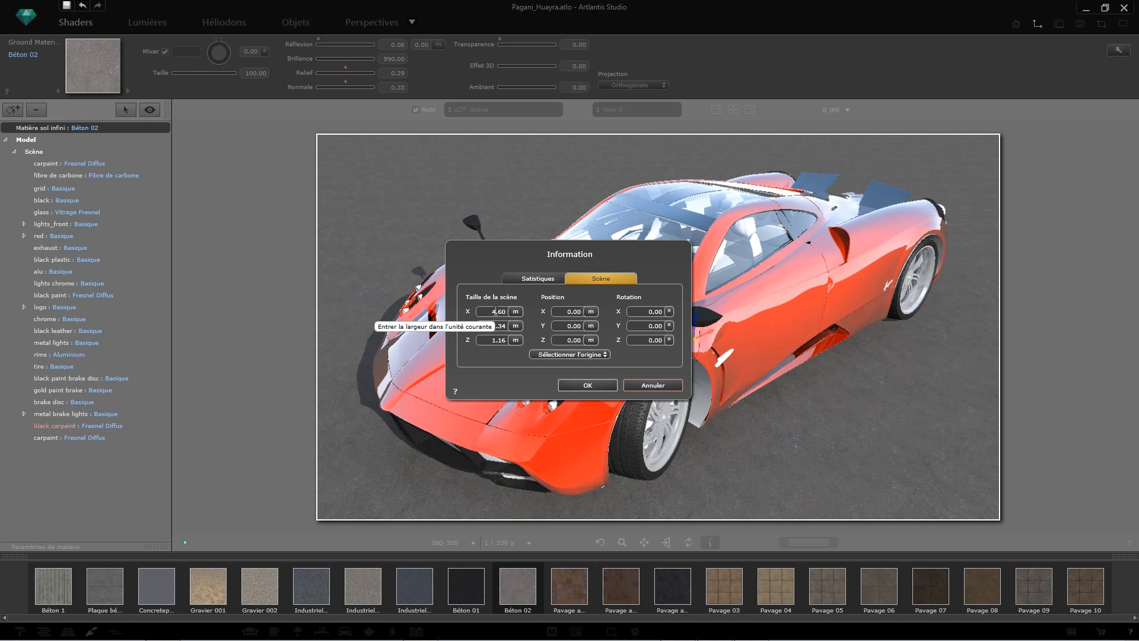
left_click(589, 355)
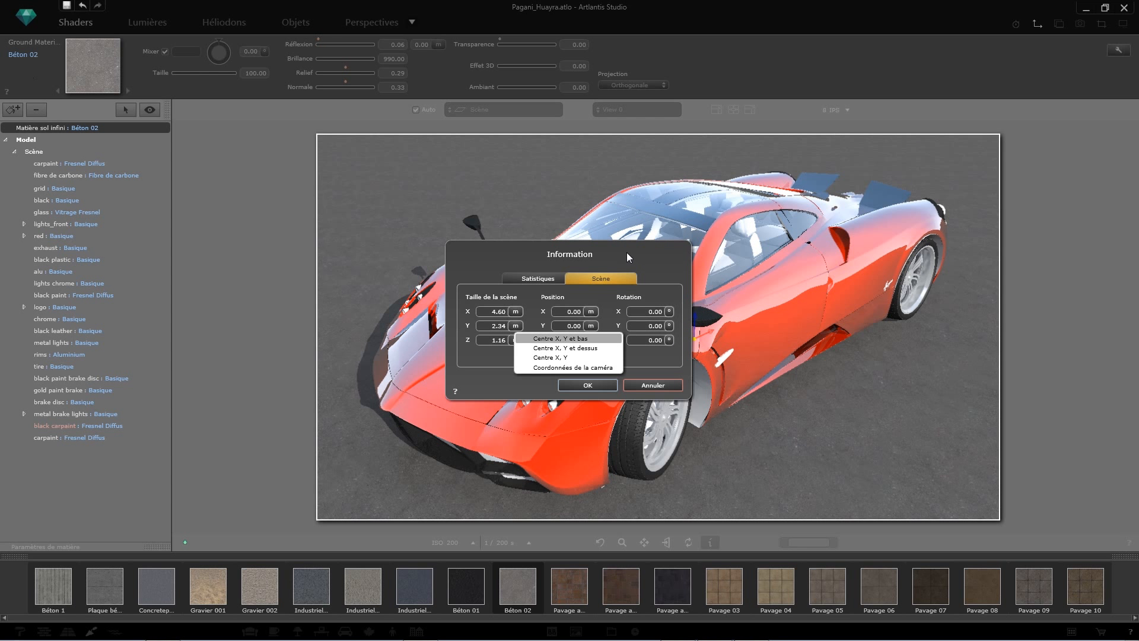
left_click(686, 332)
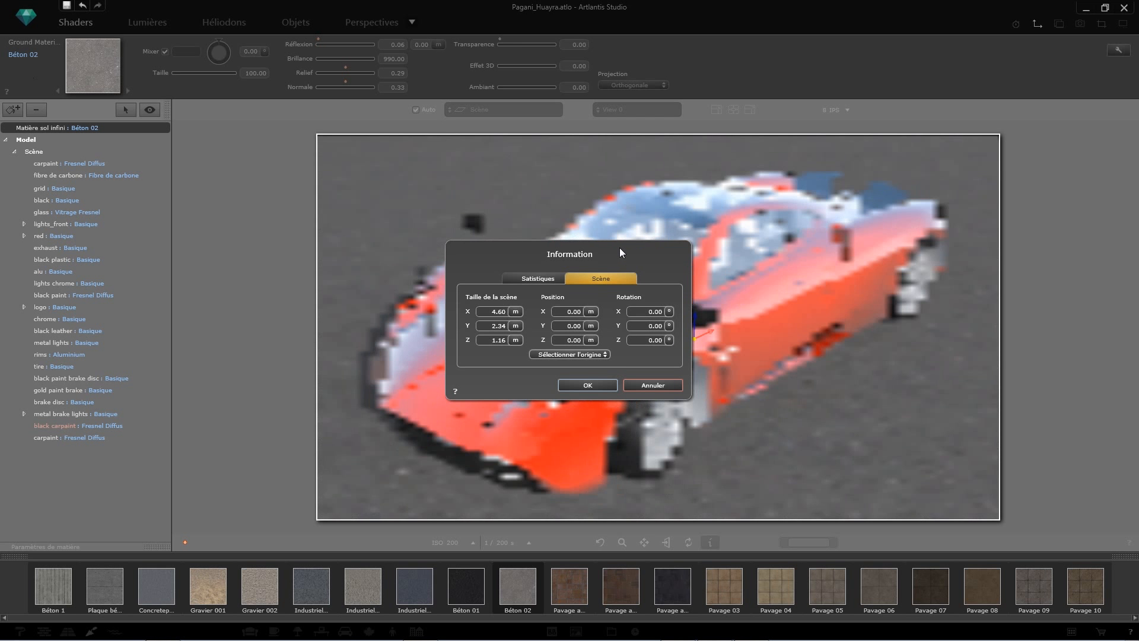
left_click_drag(619, 248, 449, 246)
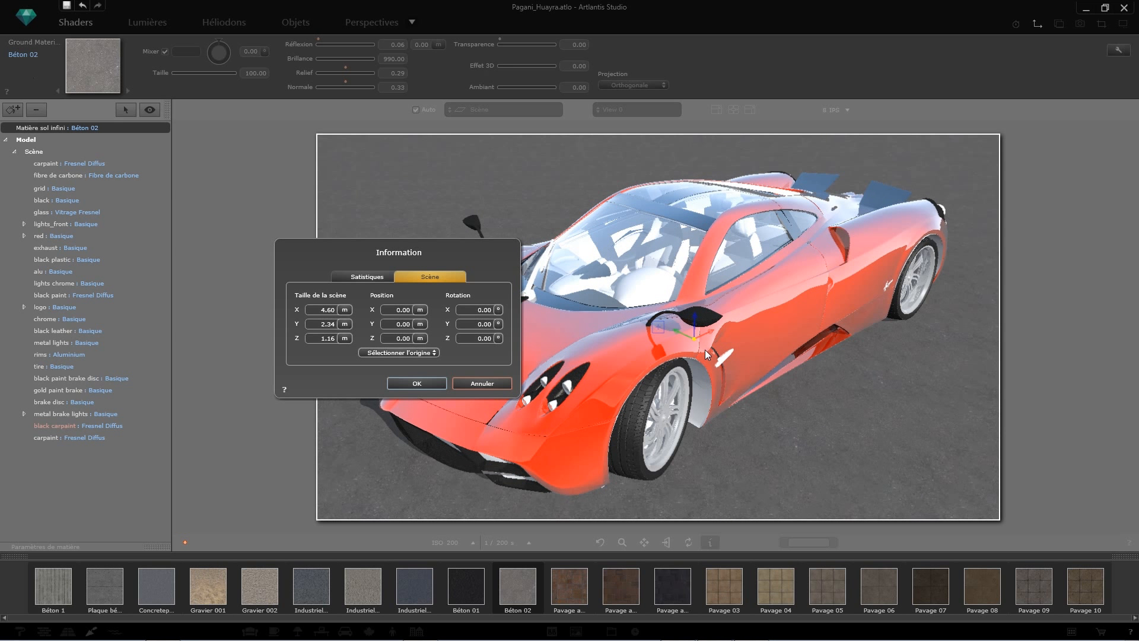
left_click(417, 384)
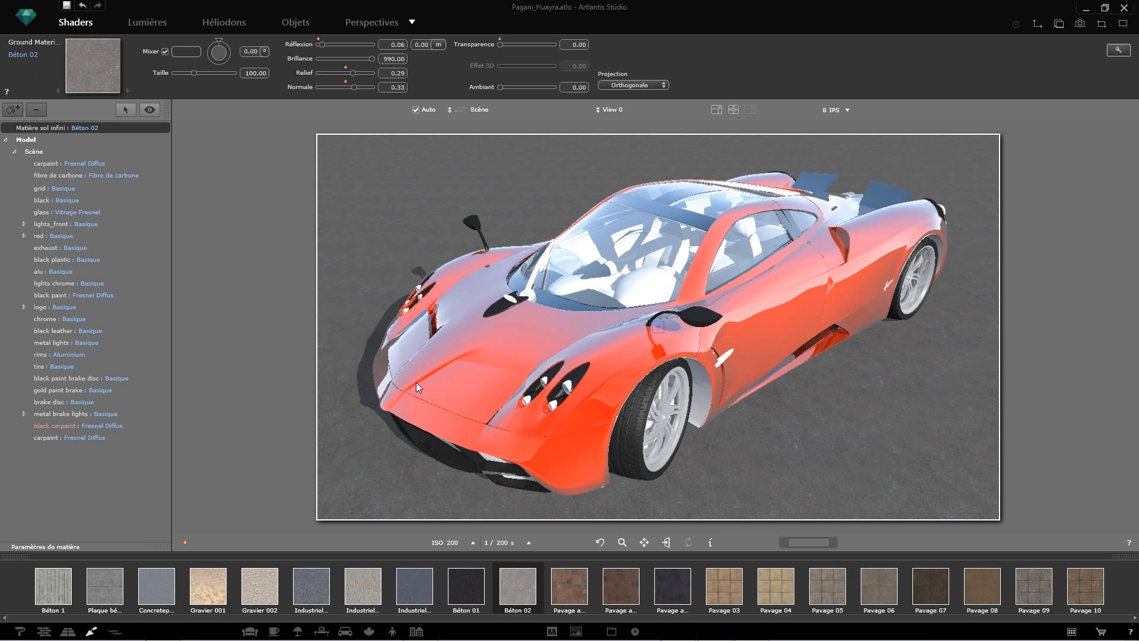